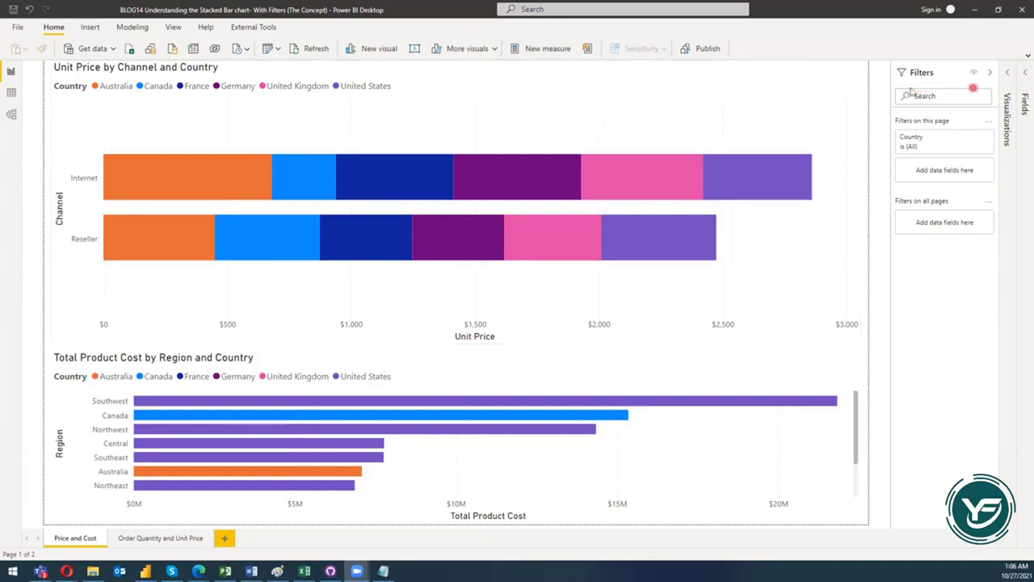
# Expand the Visualizations and Fields panes to view their contents, and collapse both again.
pyautogui.click(1013, 76)
pyautogui.click(1022, 75)
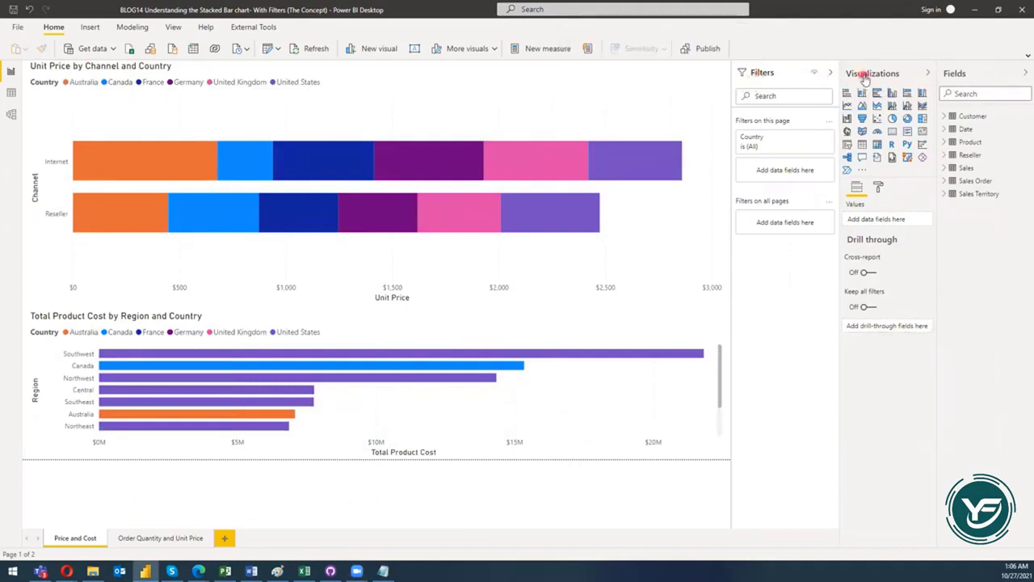
pyautogui.click(929, 75)
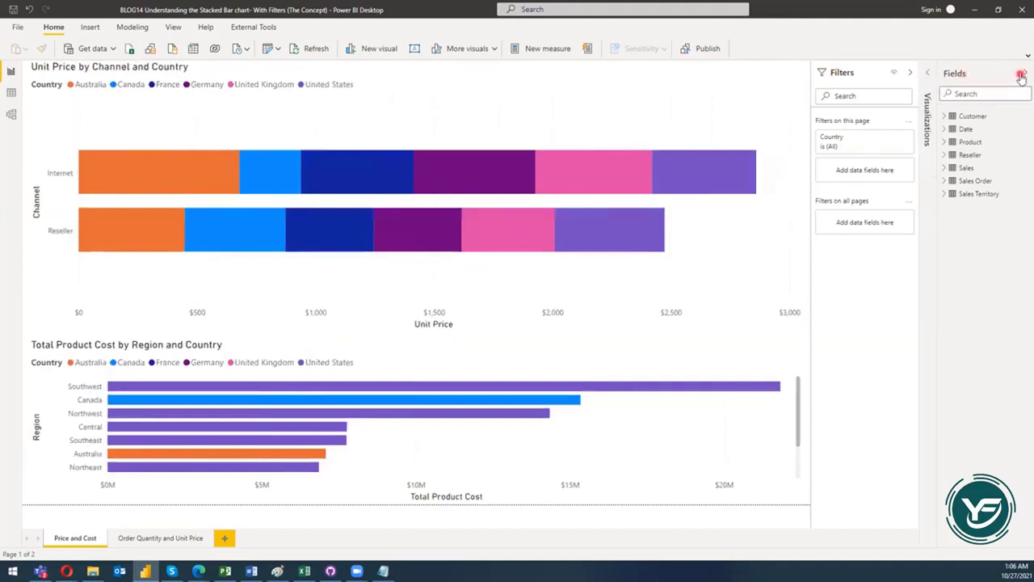
pyautogui.click(1023, 75)
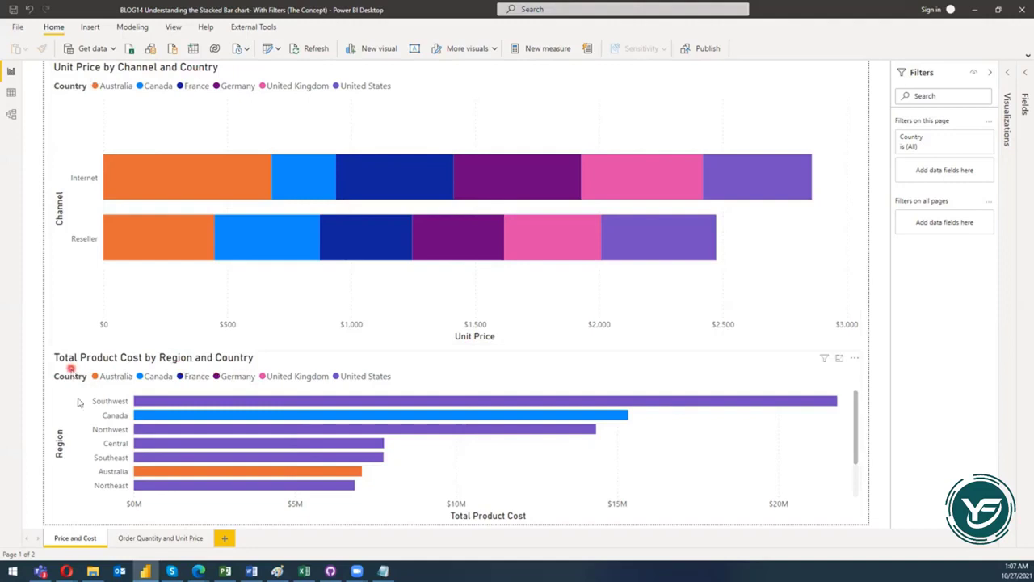
# Compare the filters available on the Price and Cost page, its Unit Price chart, and the Order Quantity and Unit Price page.
pyautogui.click(156, 539)
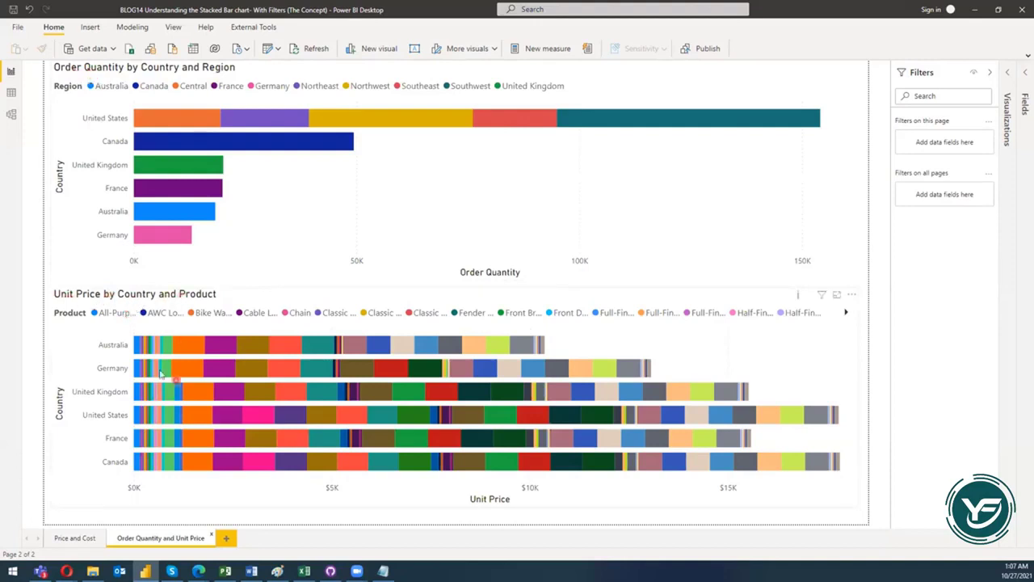
pyautogui.moveTo(160, 368)
pyautogui.click(74, 541)
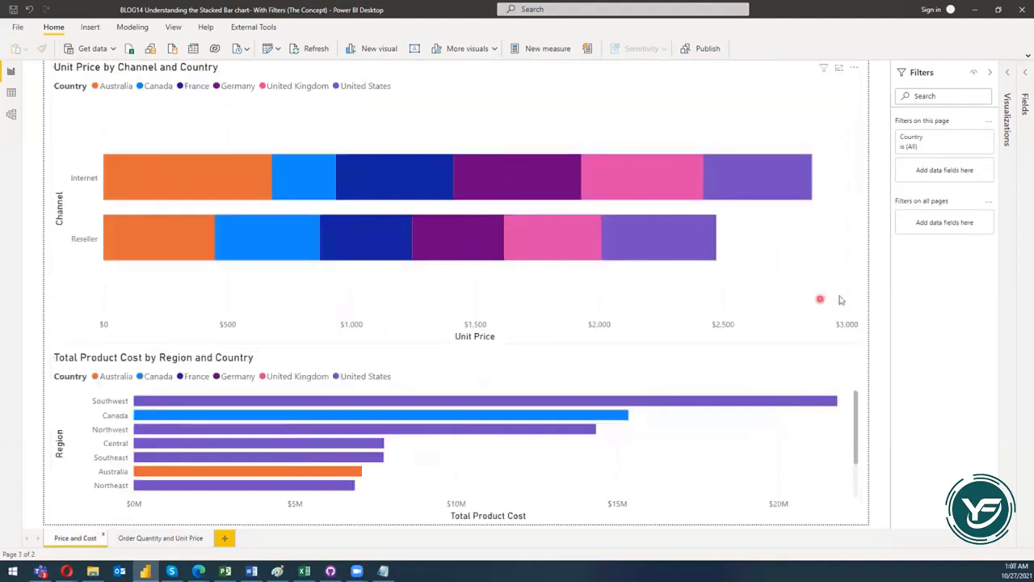
pyautogui.click(796, 228)
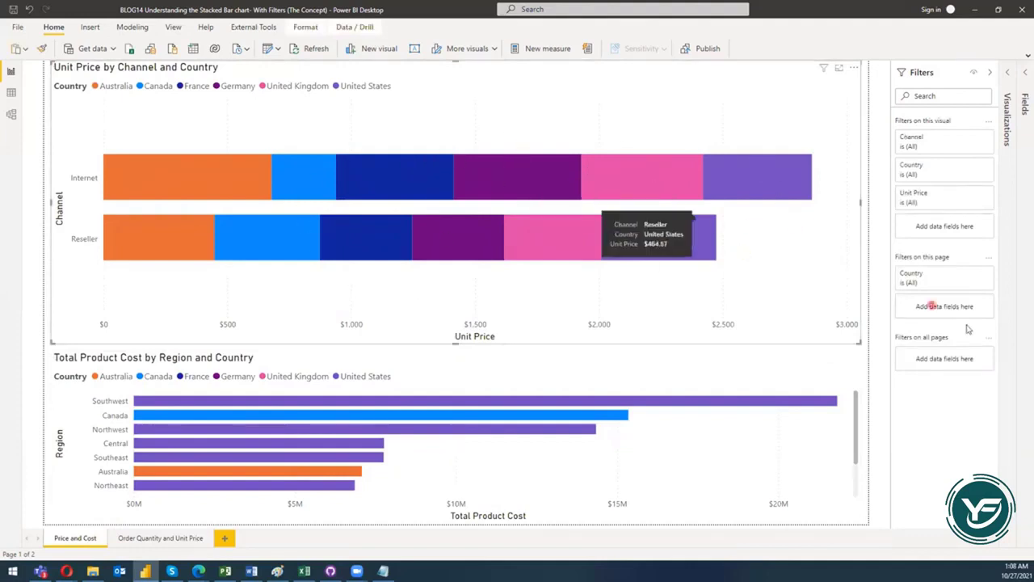
pyautogui.click(882, 386)
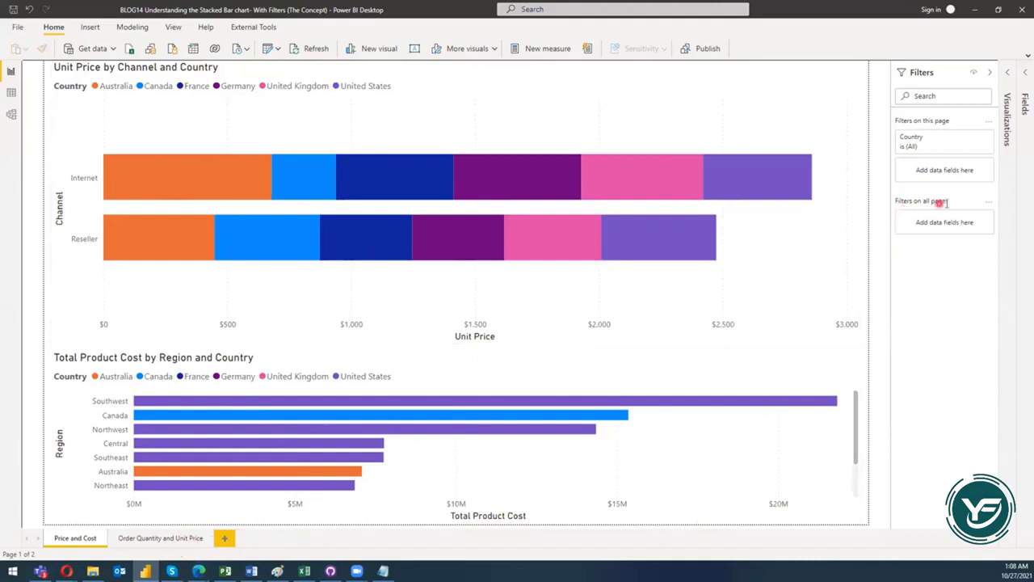
pyautogui.click(161, 538)
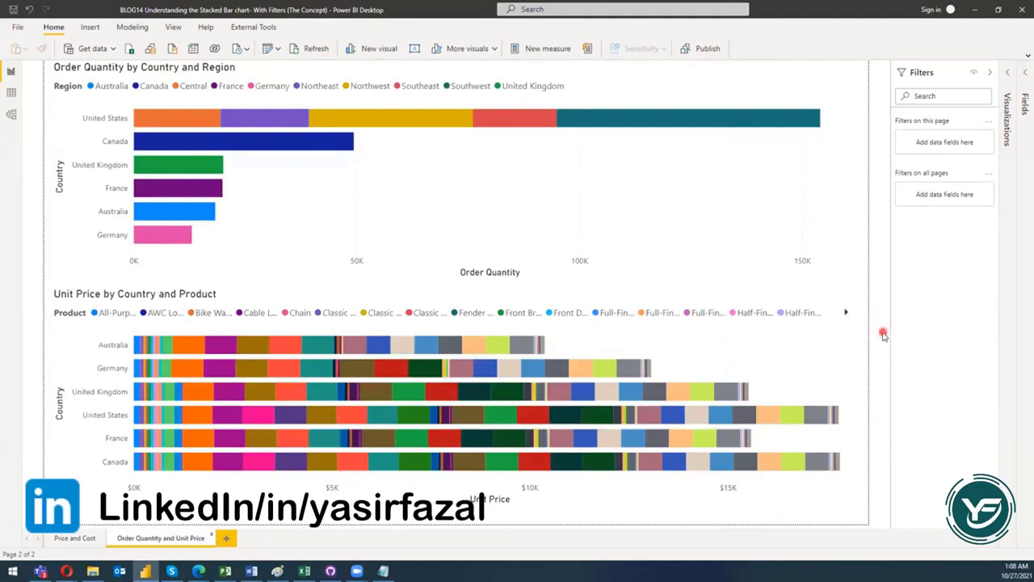
pyautogui.click(78, 540)
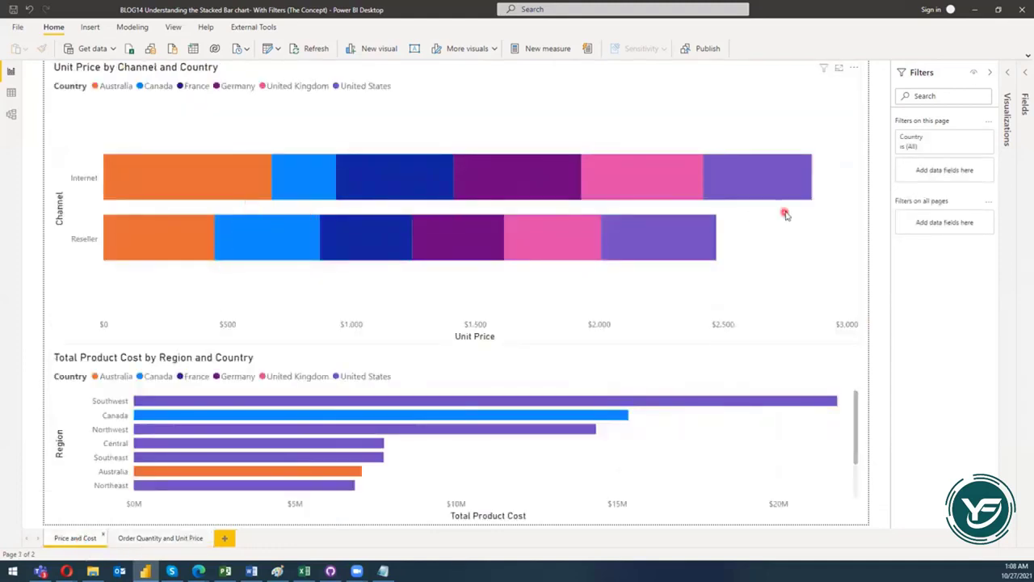
# Filter the Unit Price by Channel and Country chart to the Internet channel with a visual-level filter.
pyautogui.click(815, 232)
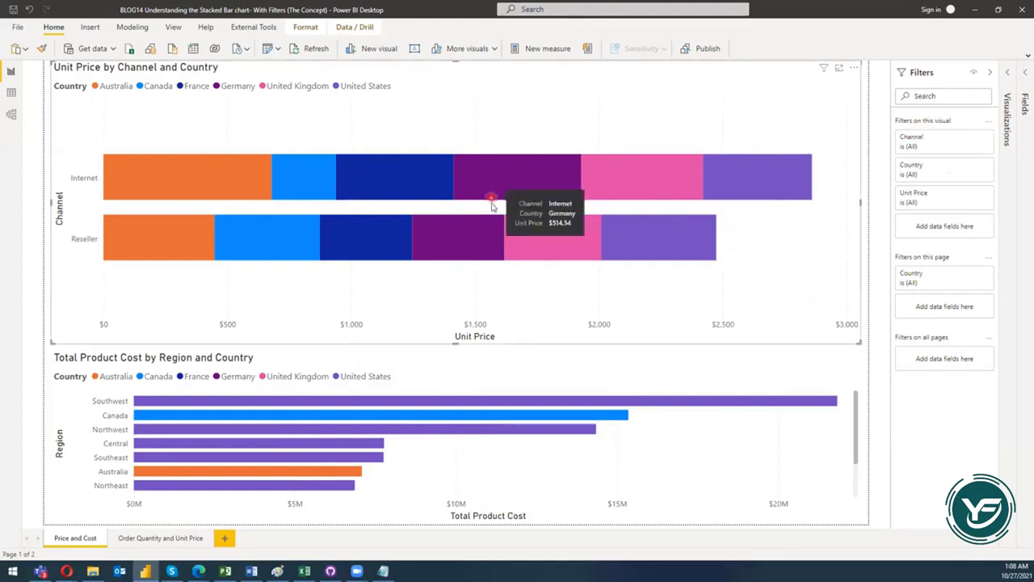
pyautogui.moveTo(478, 207)
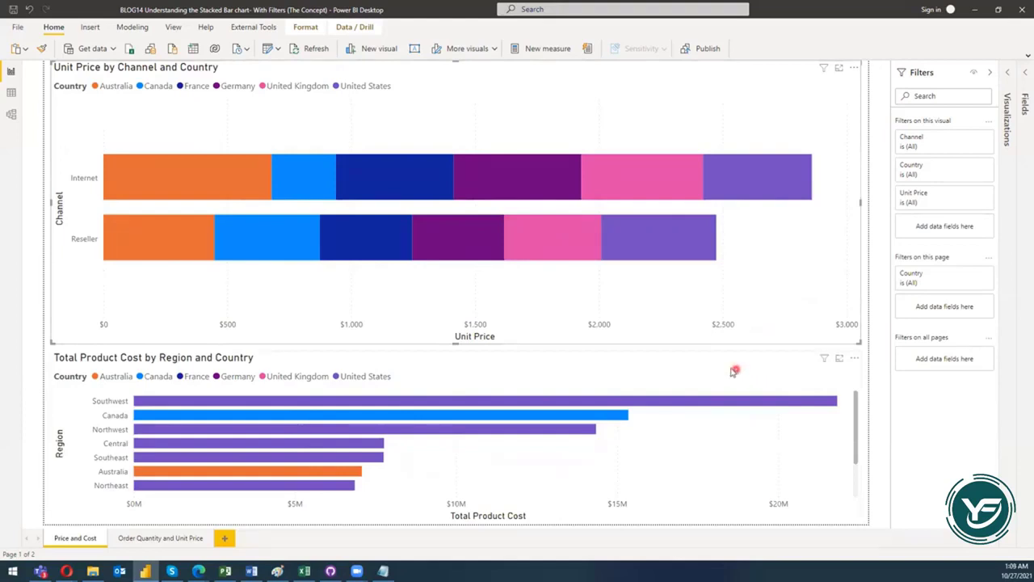
pyautogui.click(581, 270)
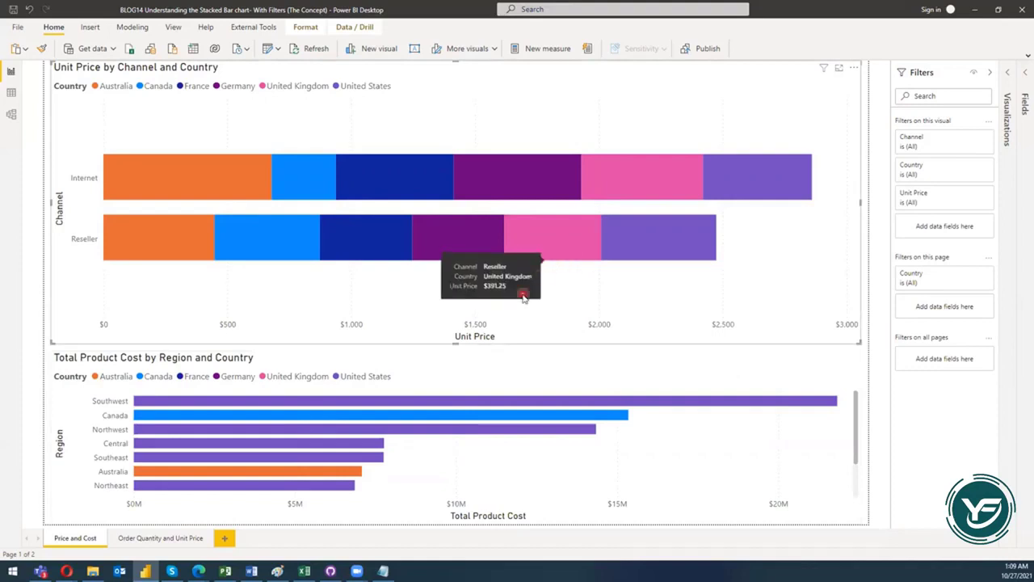
pyautogui.click(463, 372)
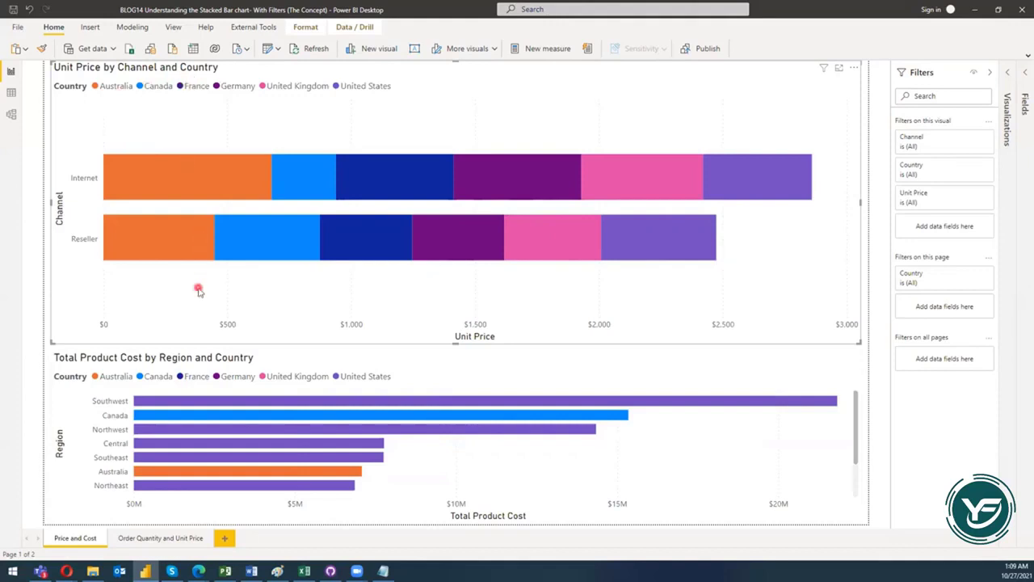
pyautogui.click(941, 144)
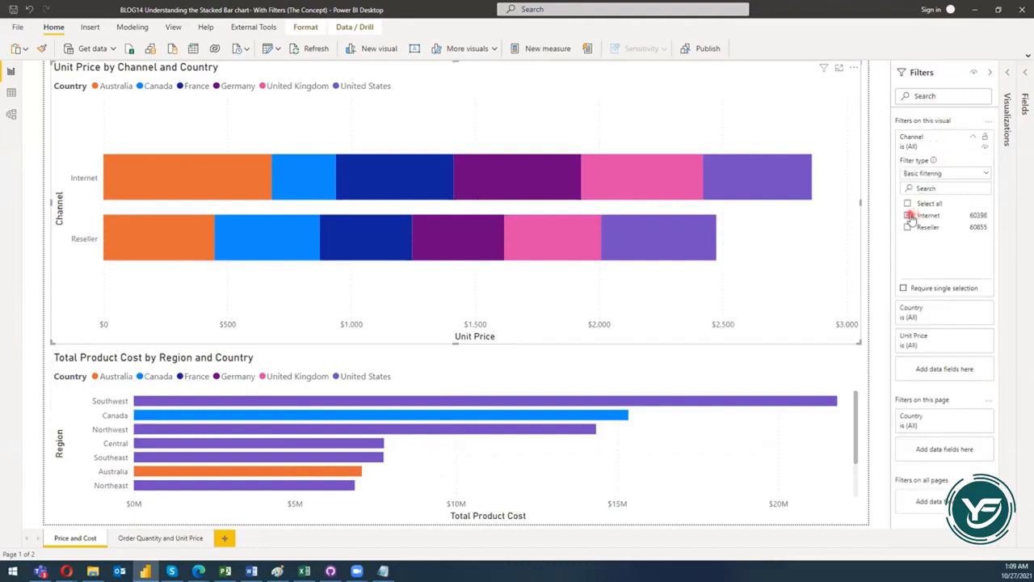
pyautogui.click(908, 216)
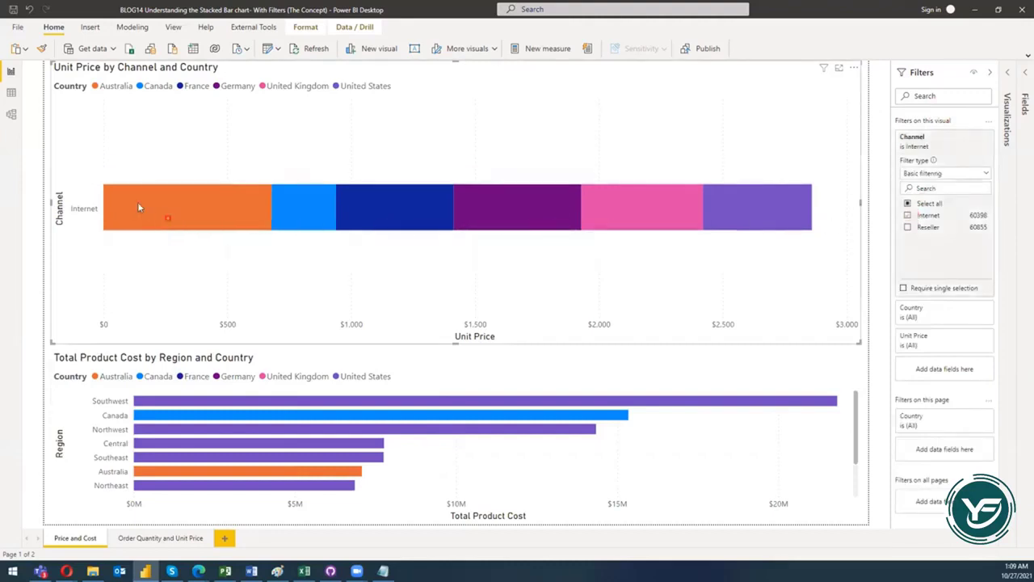
pyautogui.moveTo(125, 211)
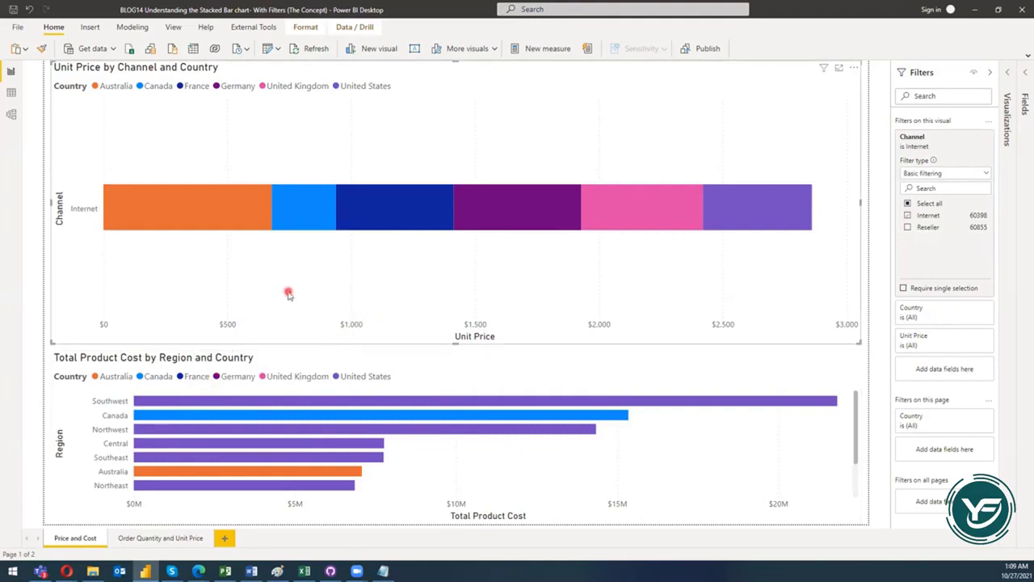
# Filter the Total Product Cost by Region and Country chart to the Canada region with a visual-level filter.
pyautogui.click(336, 402)
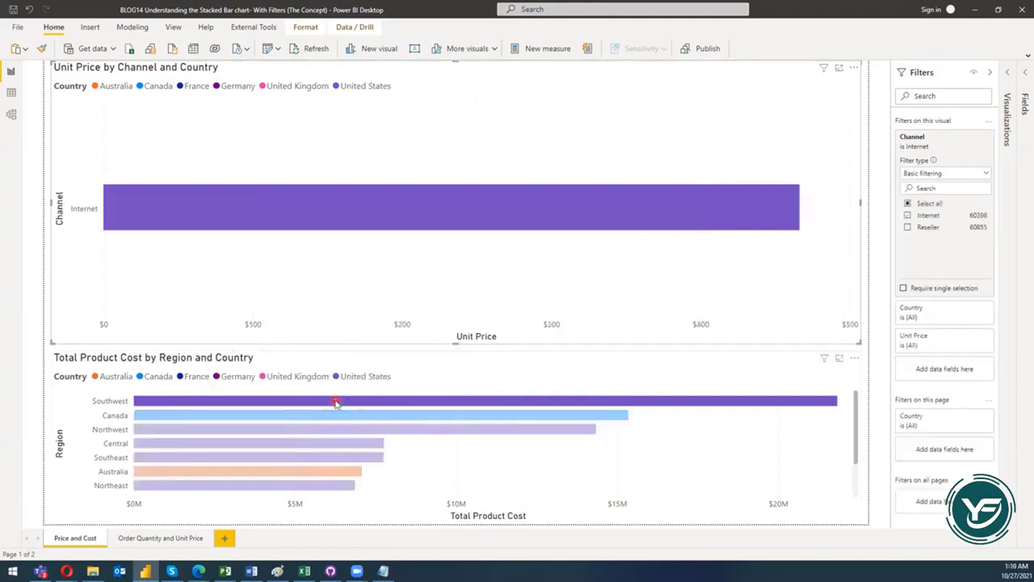
pyautogui.click(345, 387)
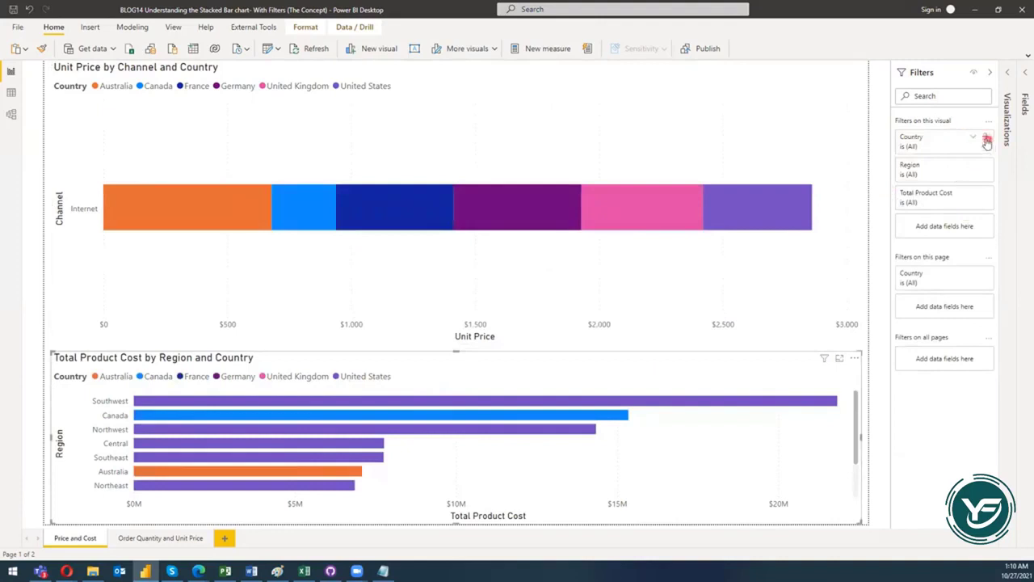
pyautogui.click(975, 168)
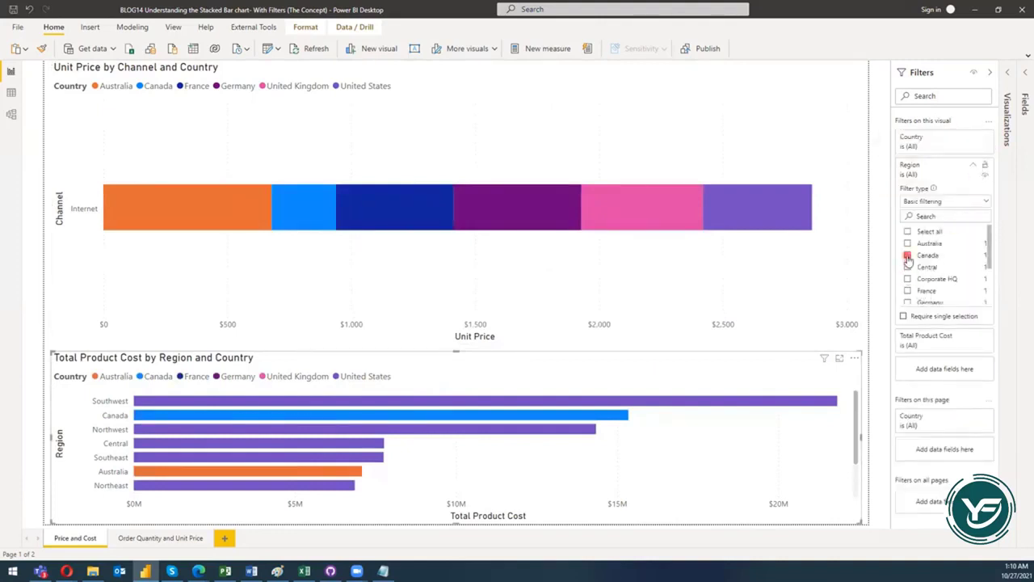
pyautogui.click(908, 255)
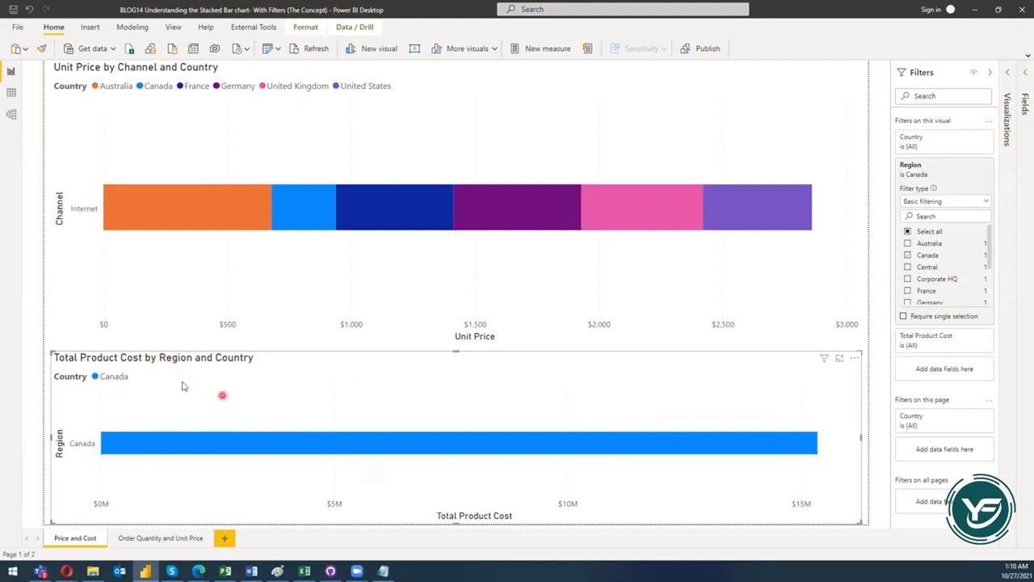
pyautogui.click(185, 168)
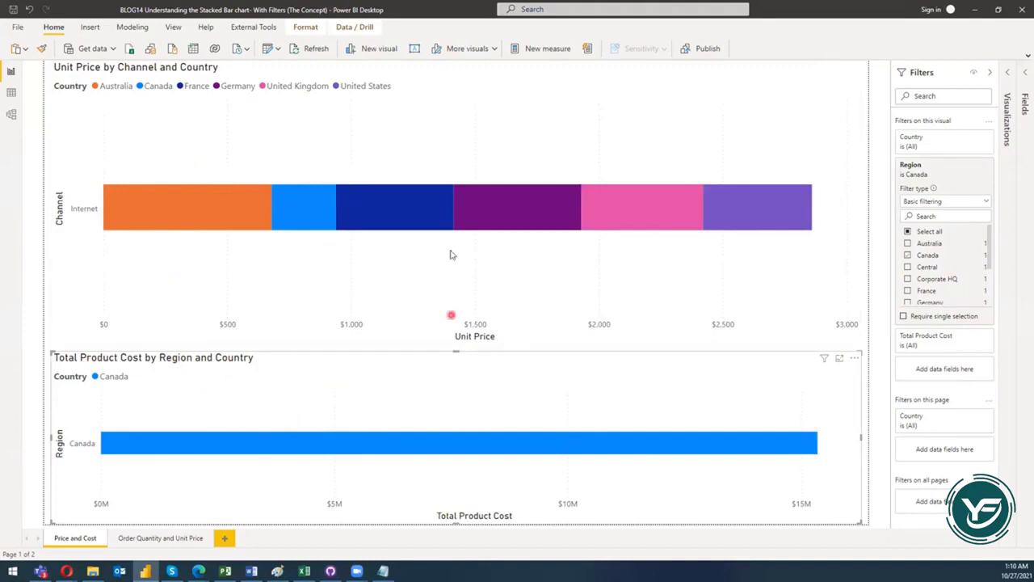
pyautogui.moveTo(397, 213)
# Compare the page-level filters with the Unit Price chart's visual-level filters, collapsing the Channel filter card.
pyautogui.click(881, 319)
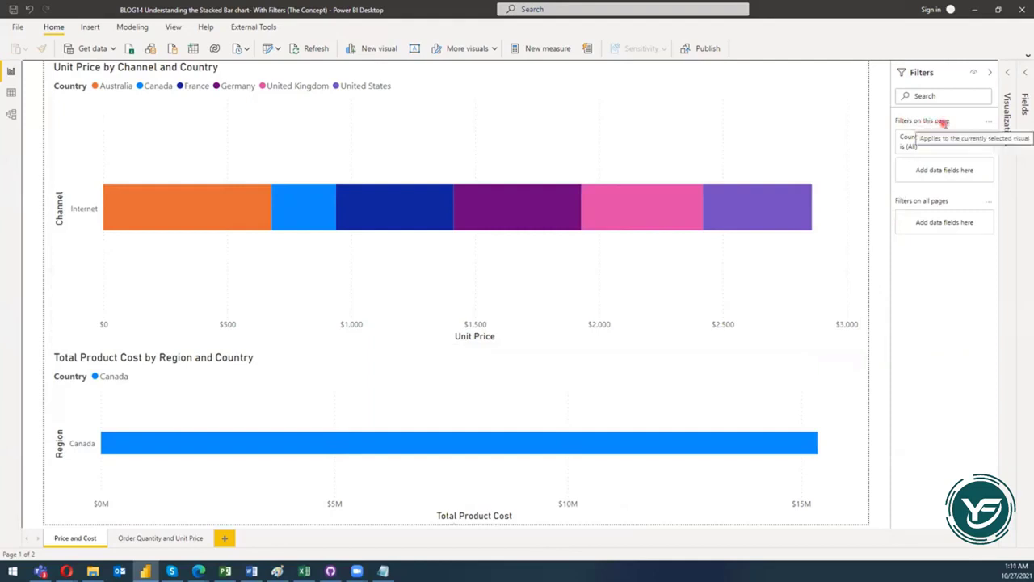
pyautogui.click(813, 151)
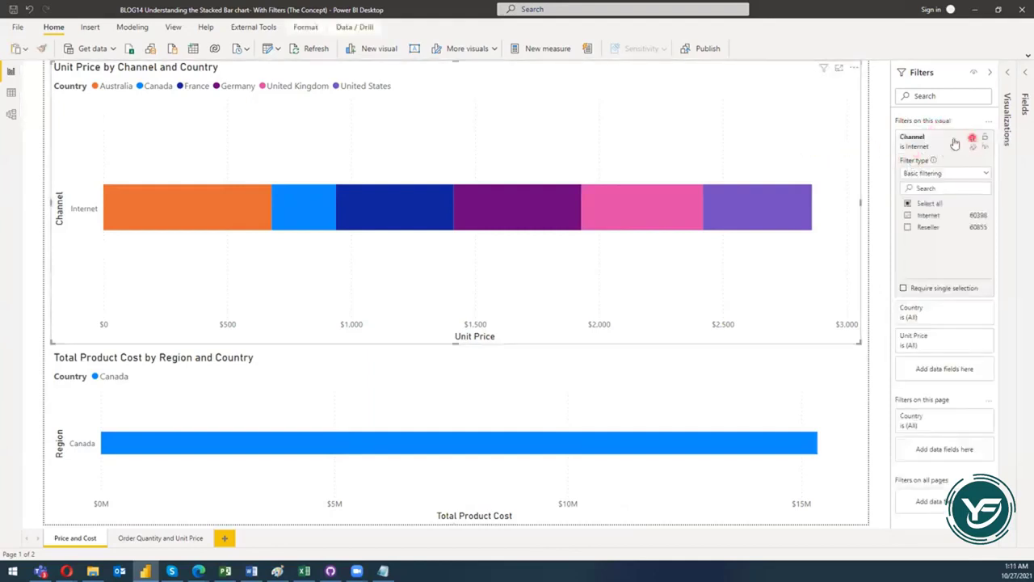
pyautogui.click(908, 132)
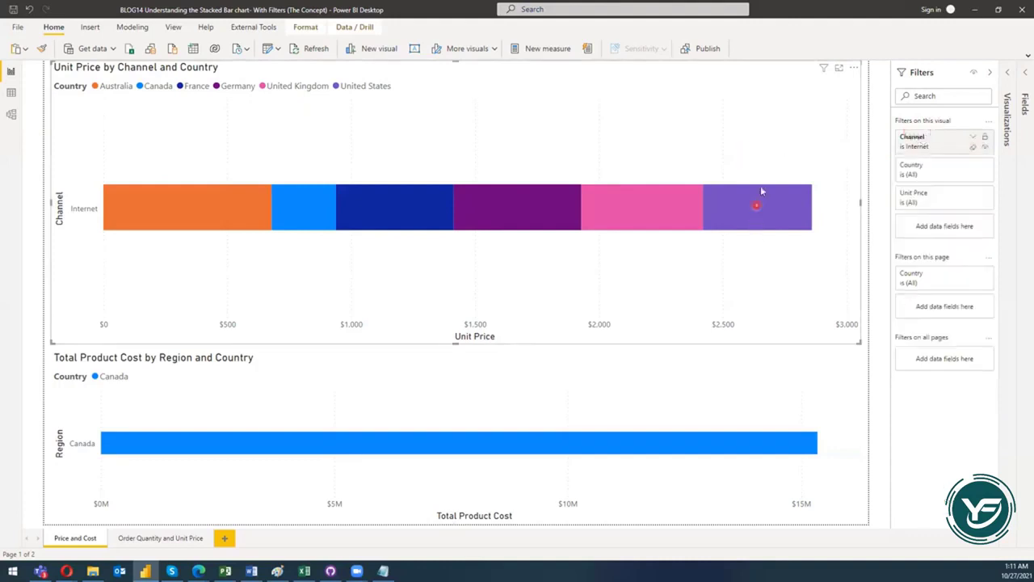
pyautogui.click(878, 352)
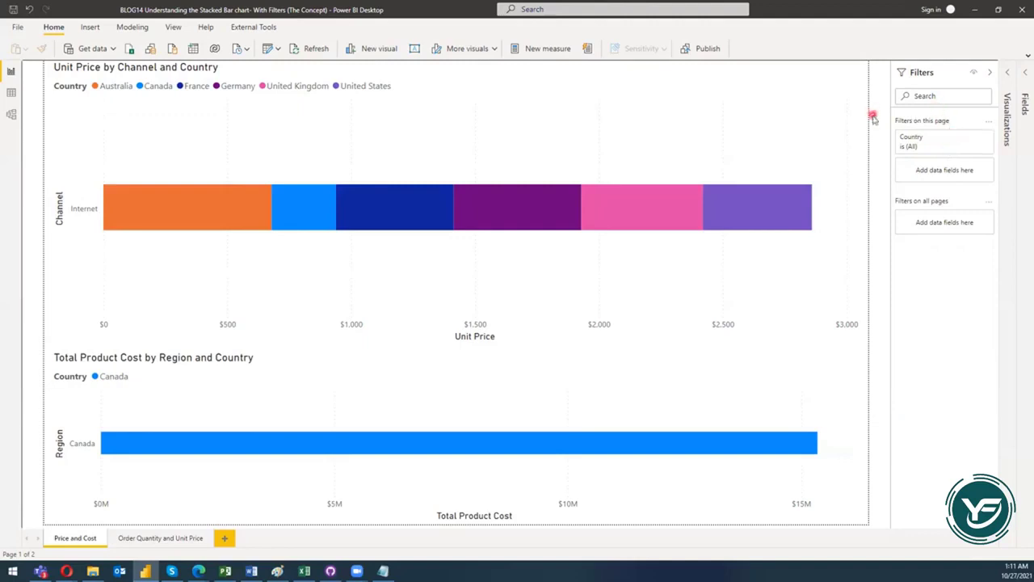
# Reset the Channel filter on the Unit Price by Channel and Country chart to include all channels.
pyautogui.click(832, 121)
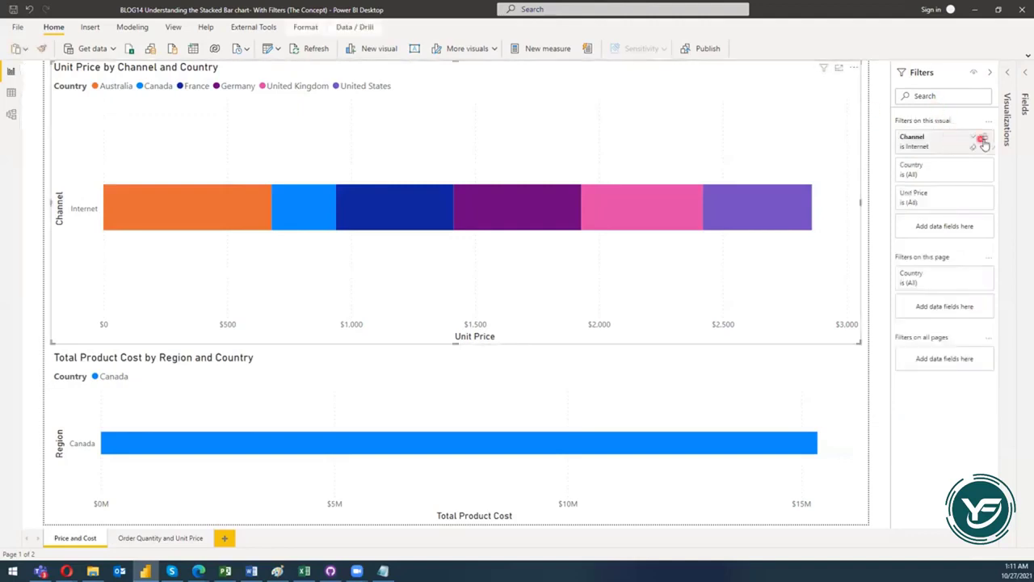
pyautogui.click(973, 139)
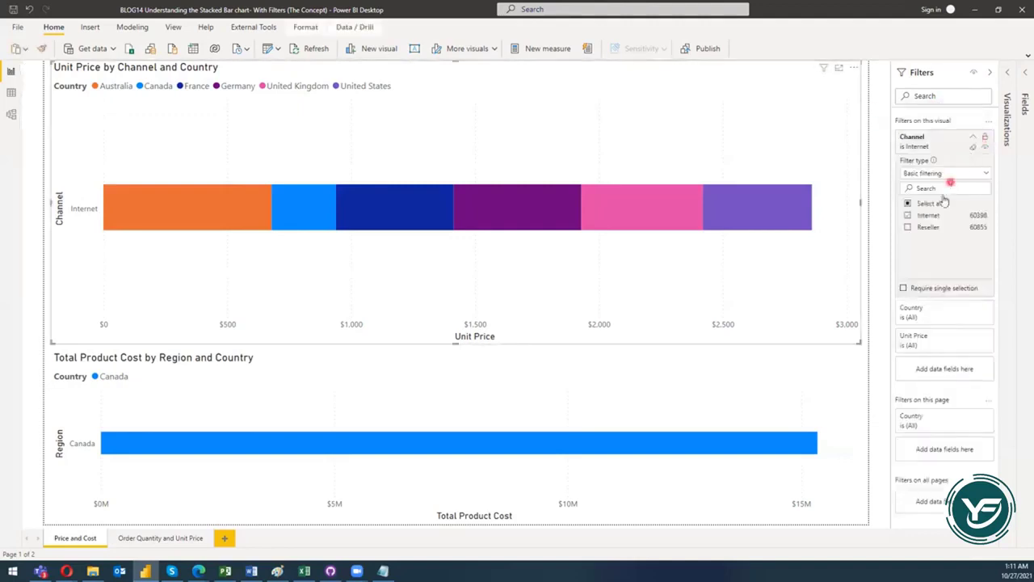
pyautogui.click(908, 206)
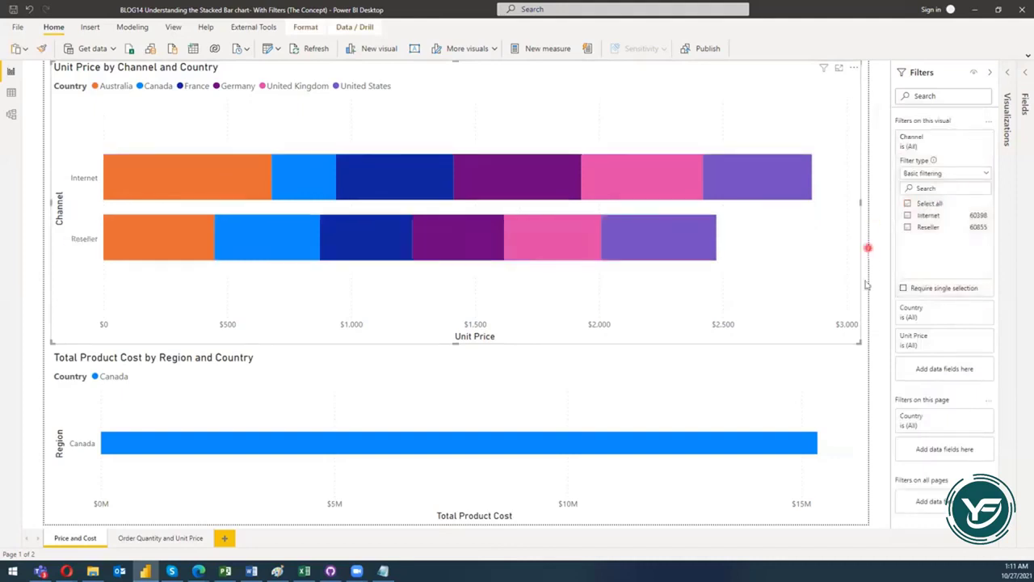
# Reset the Region filter on the Total Product Cost by Region and Country chart to include all regions.
pyautogui.click(841, 399)
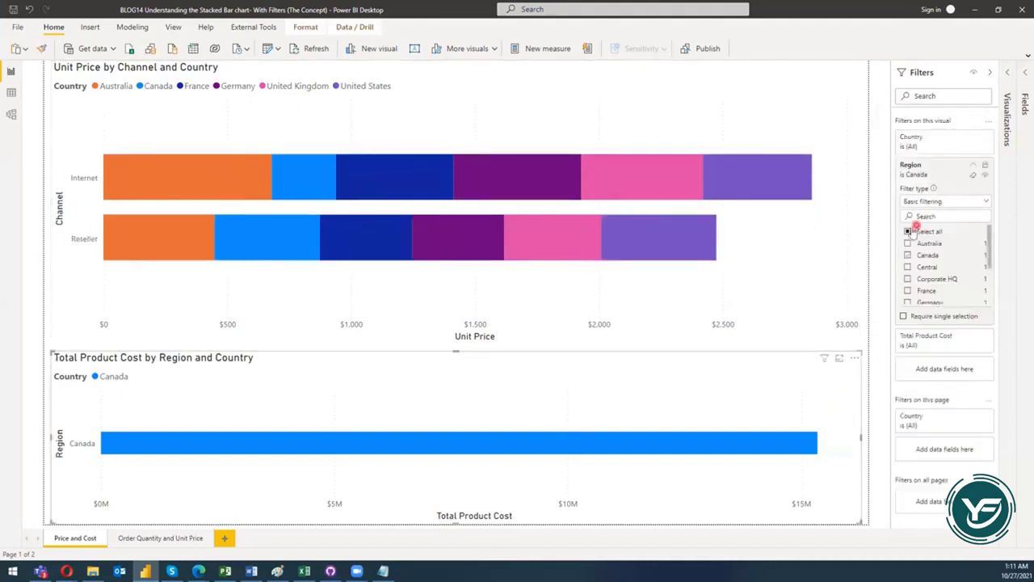
pyautogui.click(907, 231)
pyautogui.click(882, 249)
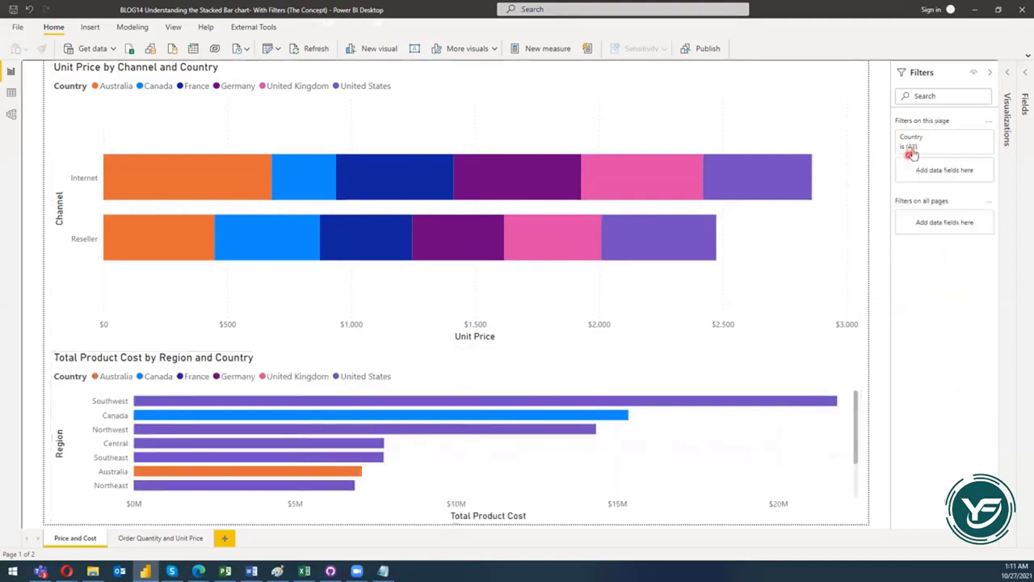
# Filter the whole Price and Cost page to France using the page-level Country filter.
pyautogui.click(840, 209)
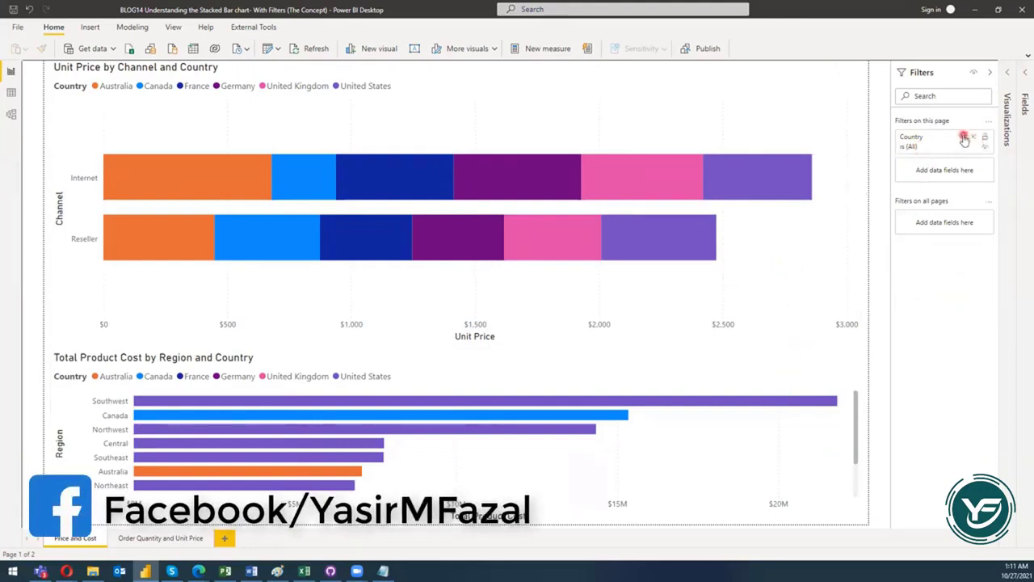
pyautogui.click(963, 137)
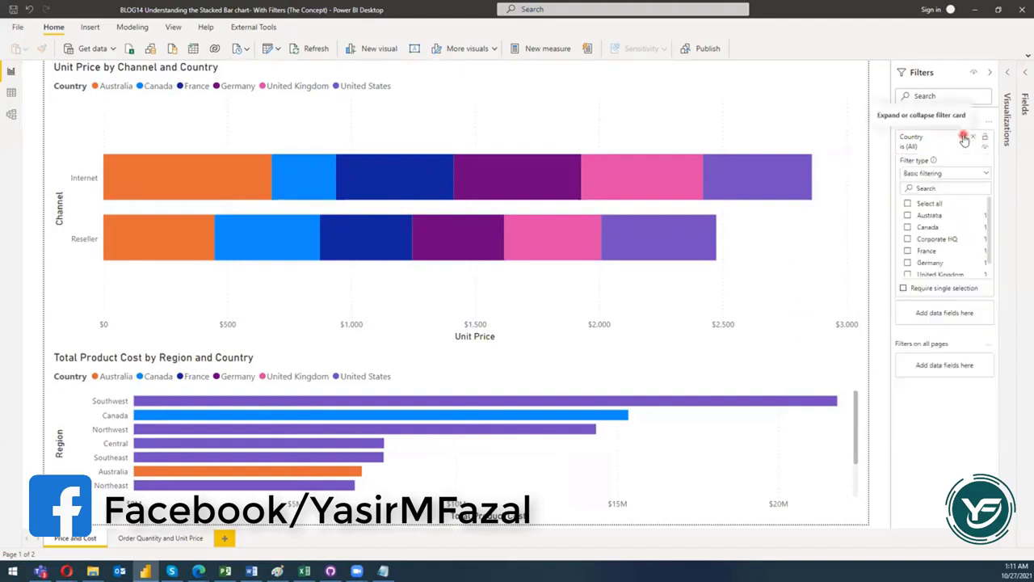
pyautogui.click(908, 250)
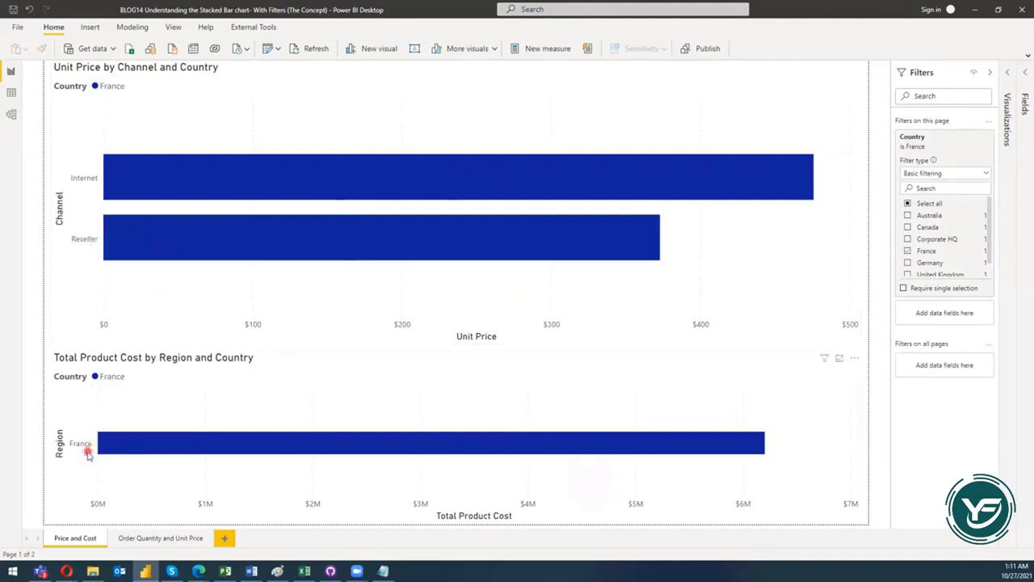
pyautogui.moveTo(105, 455)
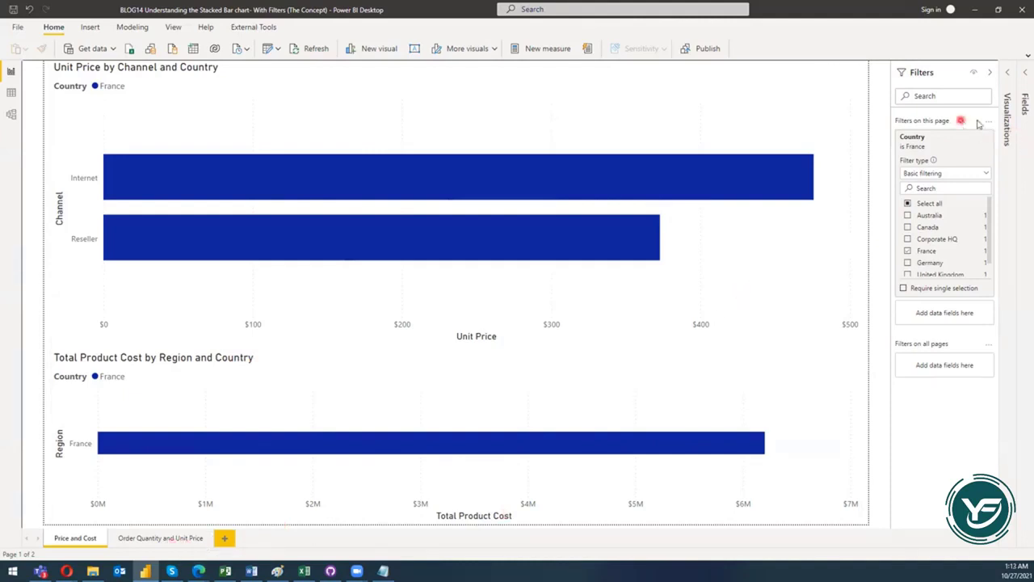
# Reset the page-level Country filter on the Price and Cost page to include all countries.
pyautogui.click(922, 203)
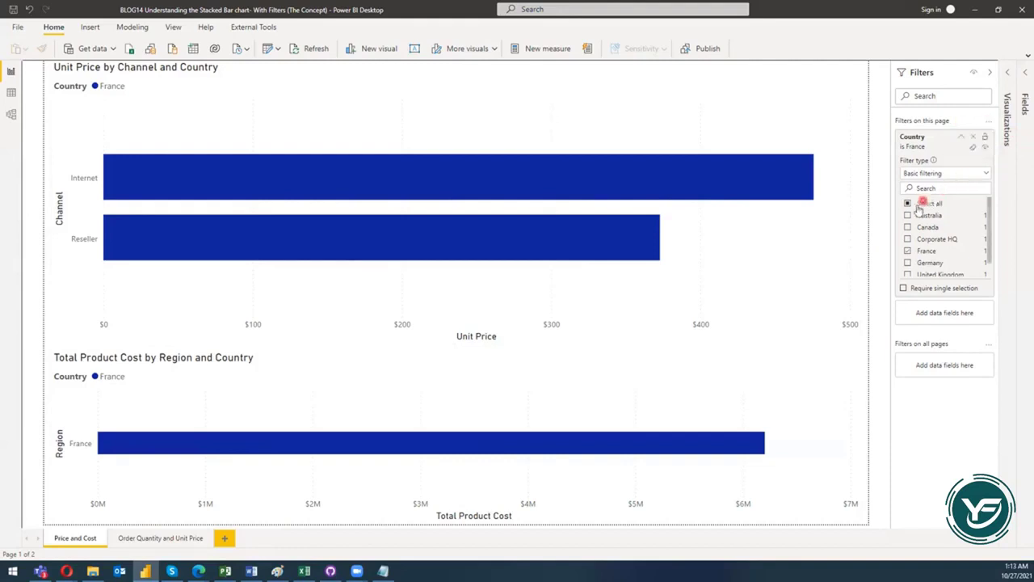
pyautogui.click(908, 204)
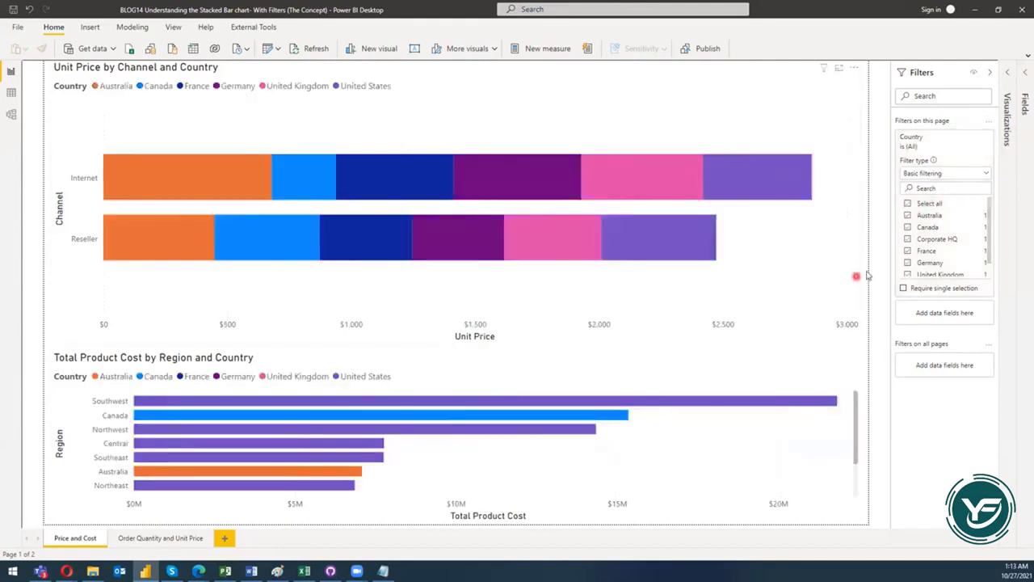
pyautogui.click(880, 272)
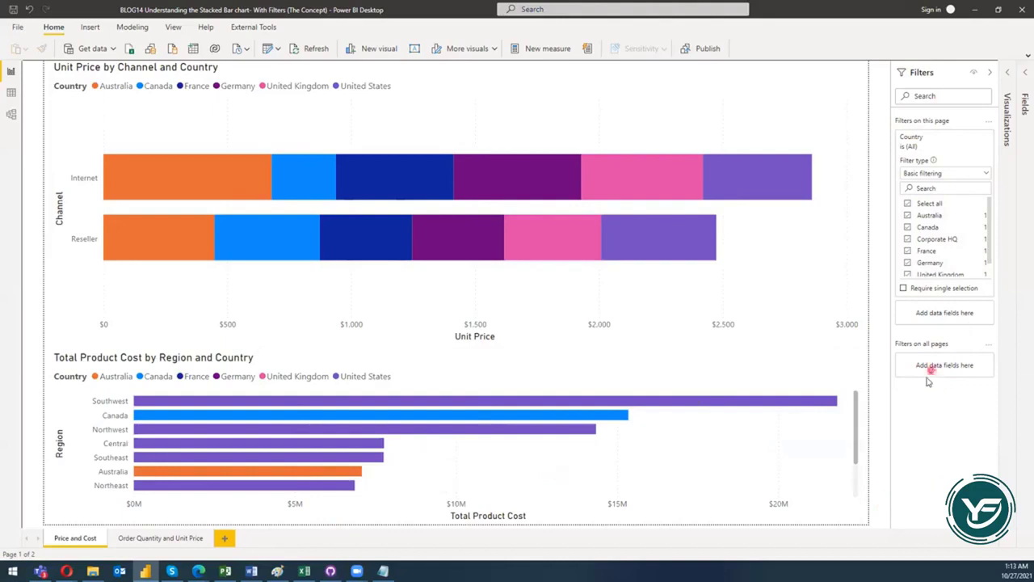
# Open the Order Quantity and Unit Price page and examine the titles and legends of its two charts.
pyautogui.click(153, 544)
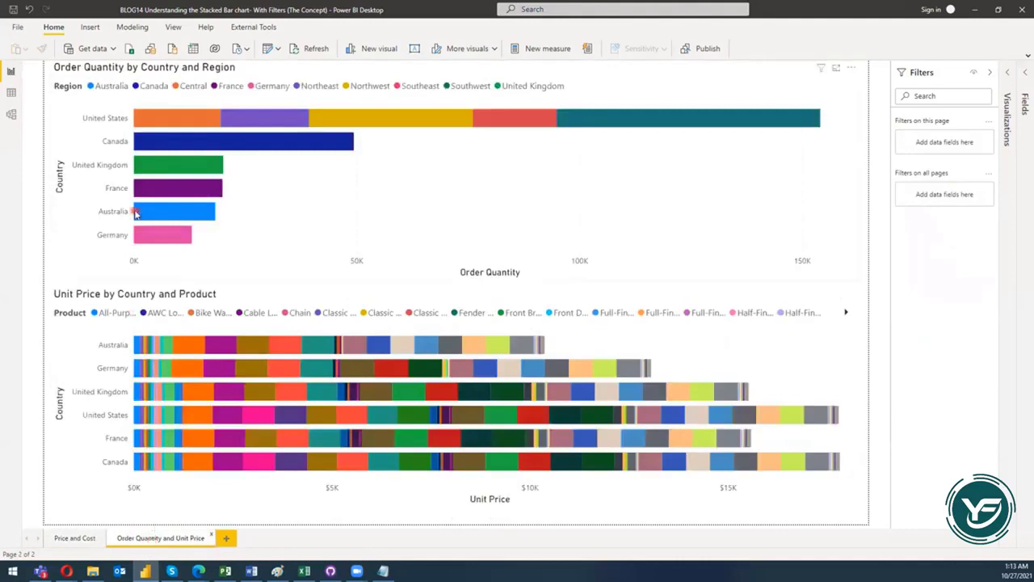
pyautogui.click(96, 110)
pyautogui.click(147, 78)
pyautogui.click(94, 297)
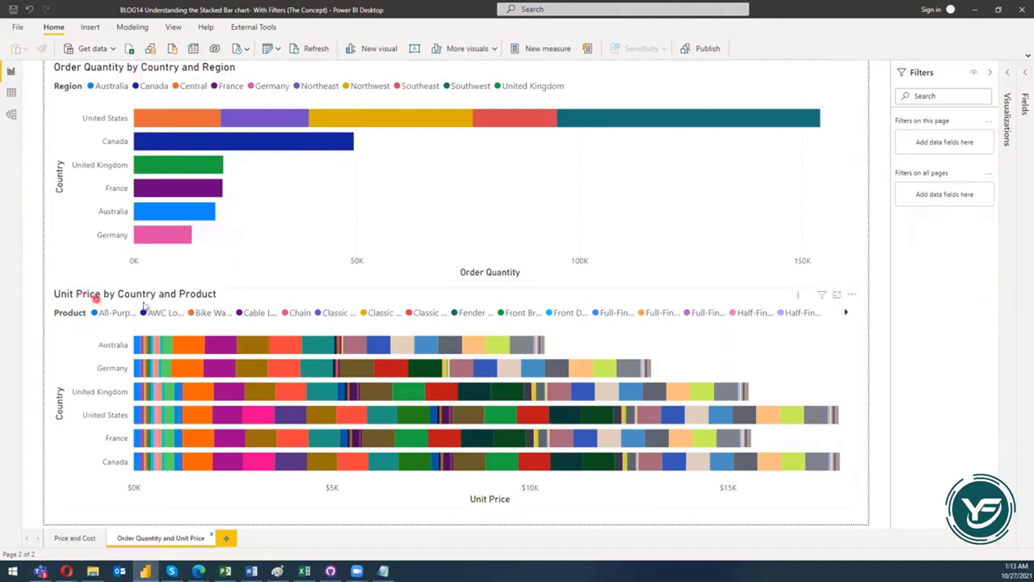
pyautogui.click(227, 315)
# Compare the visual-level filters of the Order Quantity by Country and Region chart with those of the Unit Price by Country and Product chart.
pyautogui.click(461, 228)
pyautogui.click(467, 392)
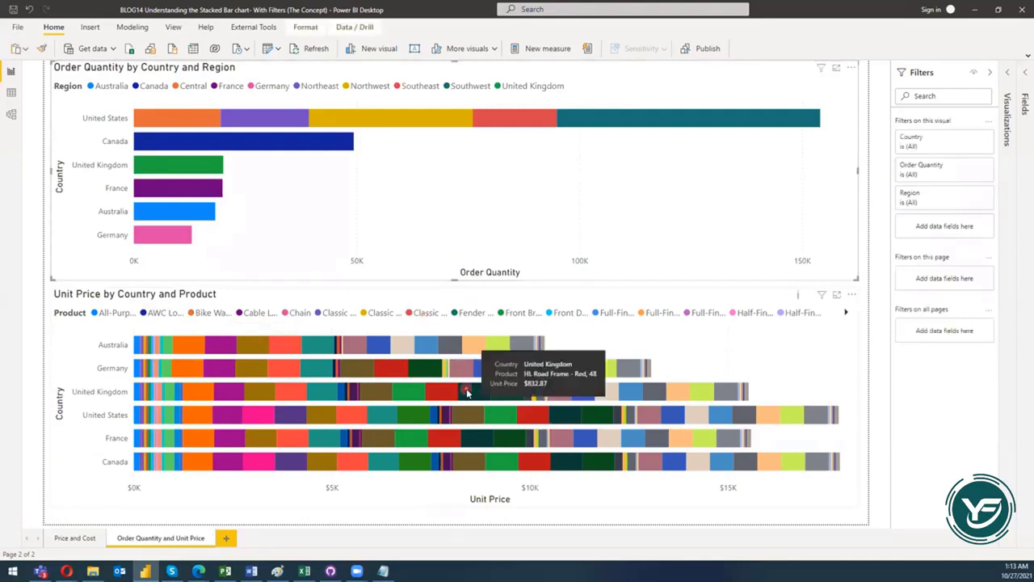
pyautogui.click(547, 248)
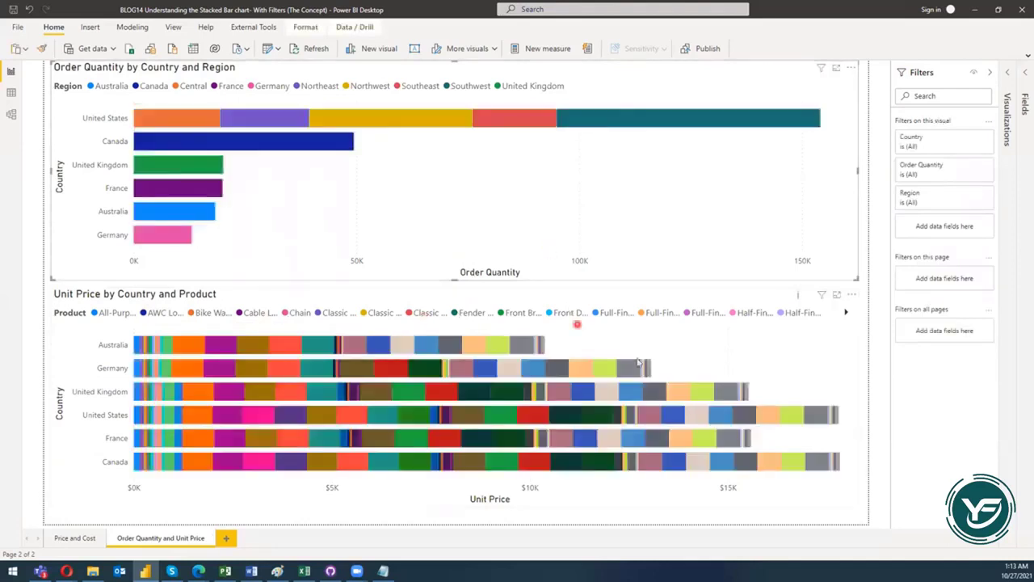
pyautogui.click(667, 338)
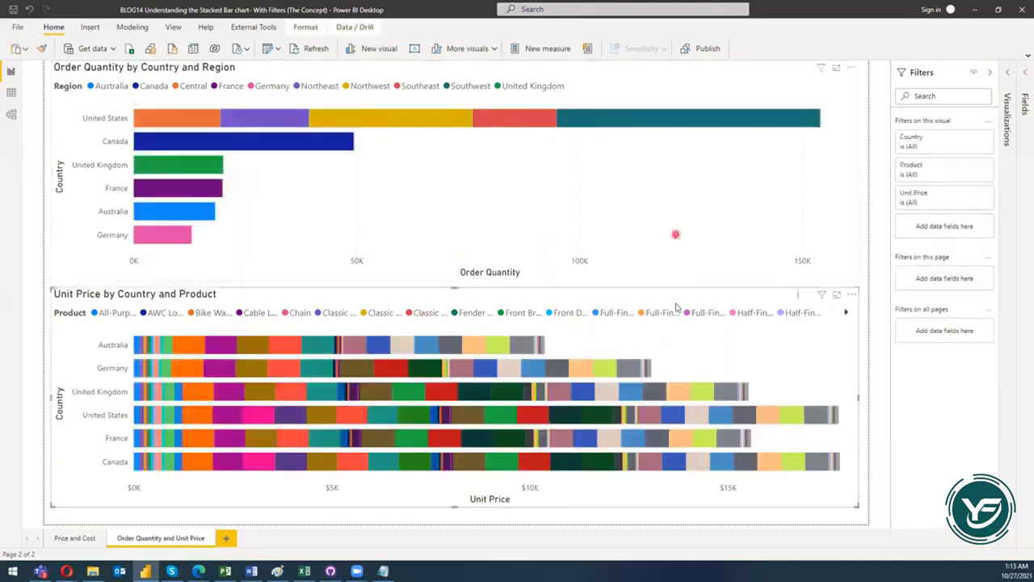
pyautogui.click(675, 213)
pyautogui.click(684, 343)
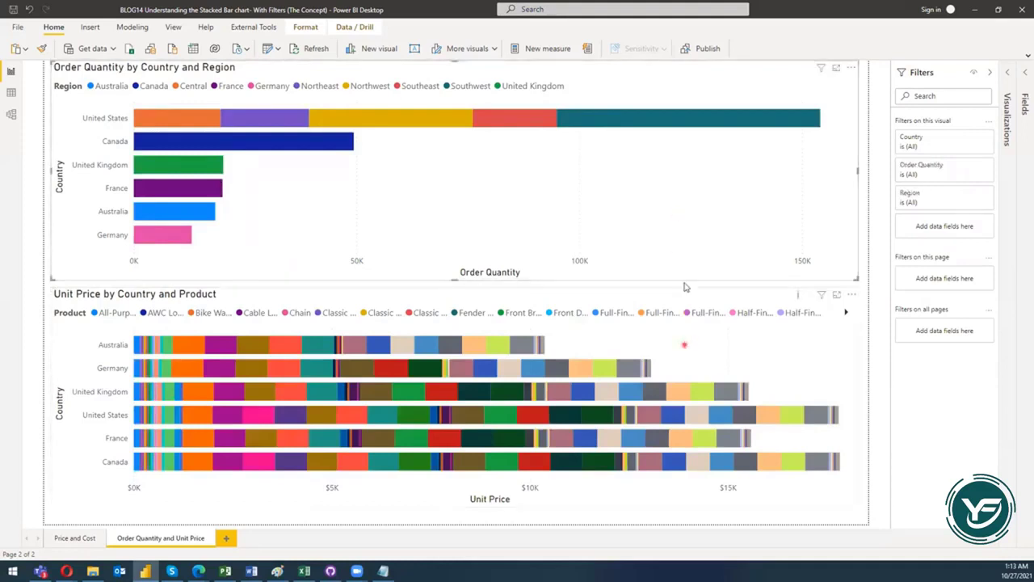
pyautogui.click(686, 223)
pyautogui.click(686, 332)
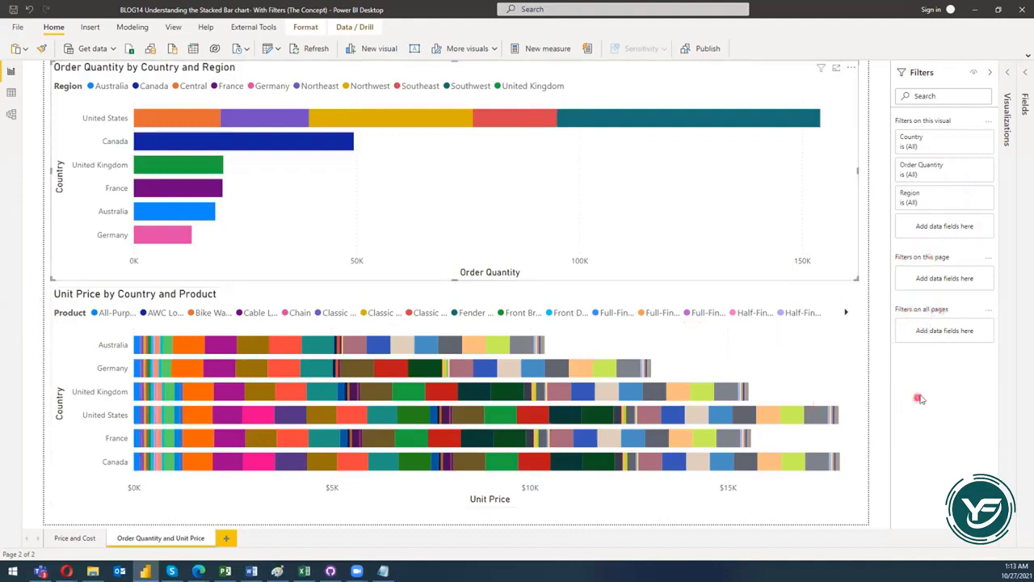
pyautogui.click(886, 387)
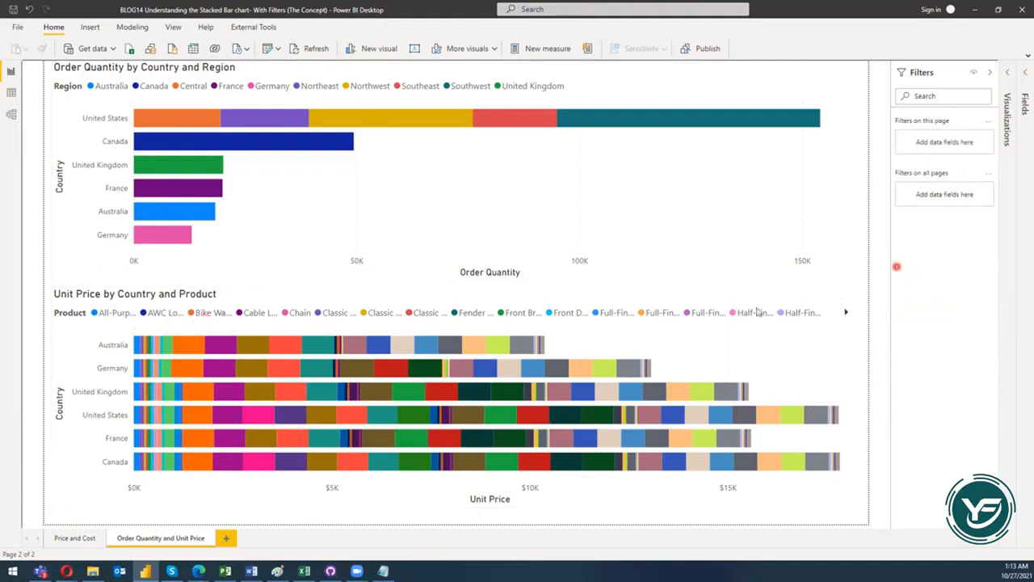
# Add the Country field from the Sales Territory table as a filter on all pages.
pyautogui.click(1023, 105)
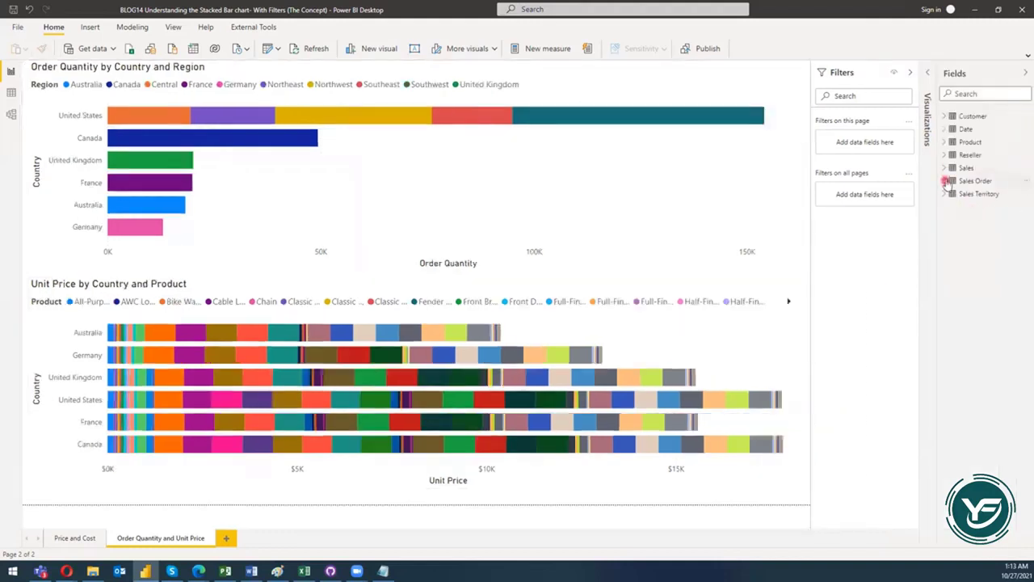
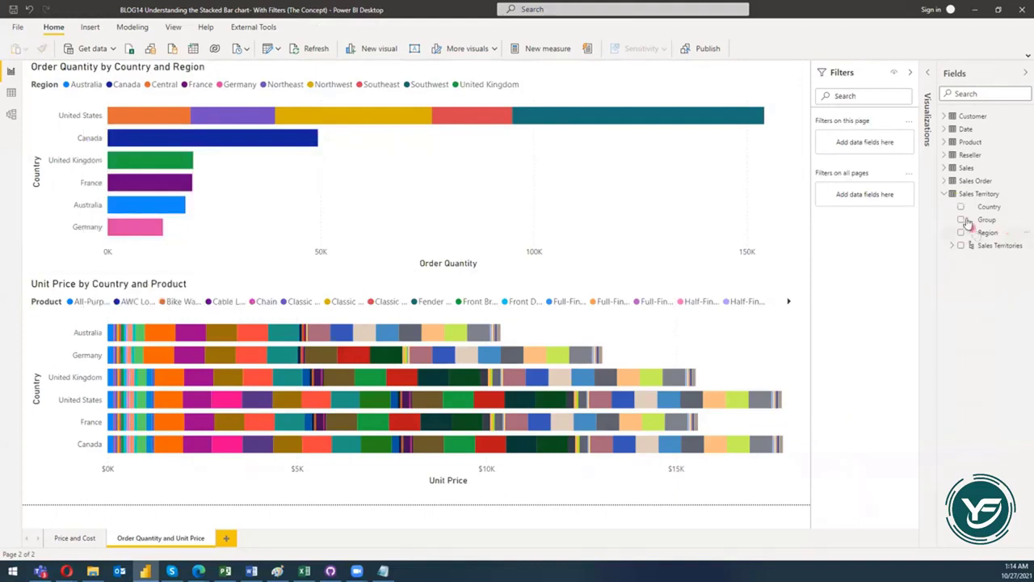
pyautogui.moveTo(989, 206); pyautogui.dragTo(873, 201)
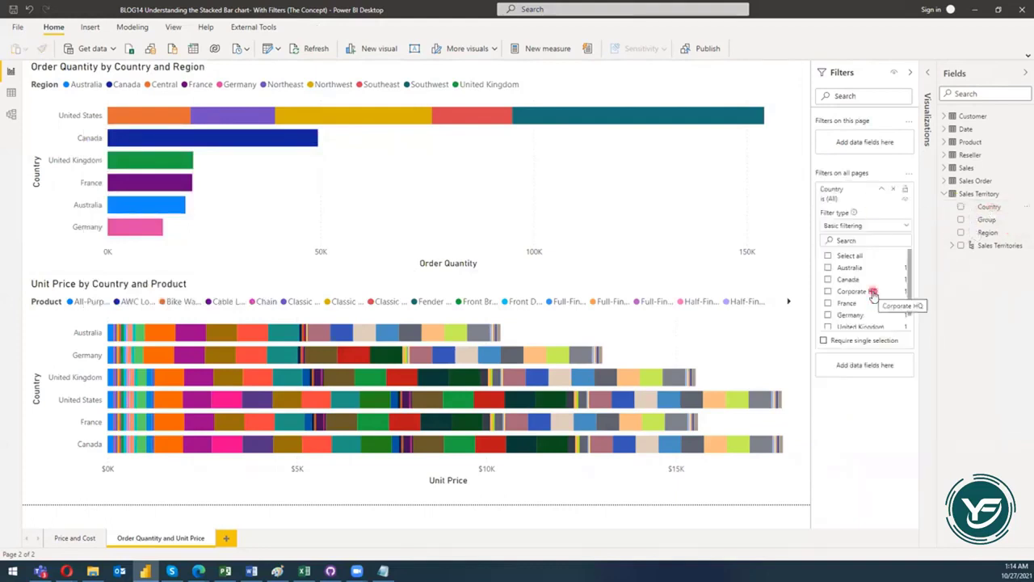
pyautogui.click(895, 191)
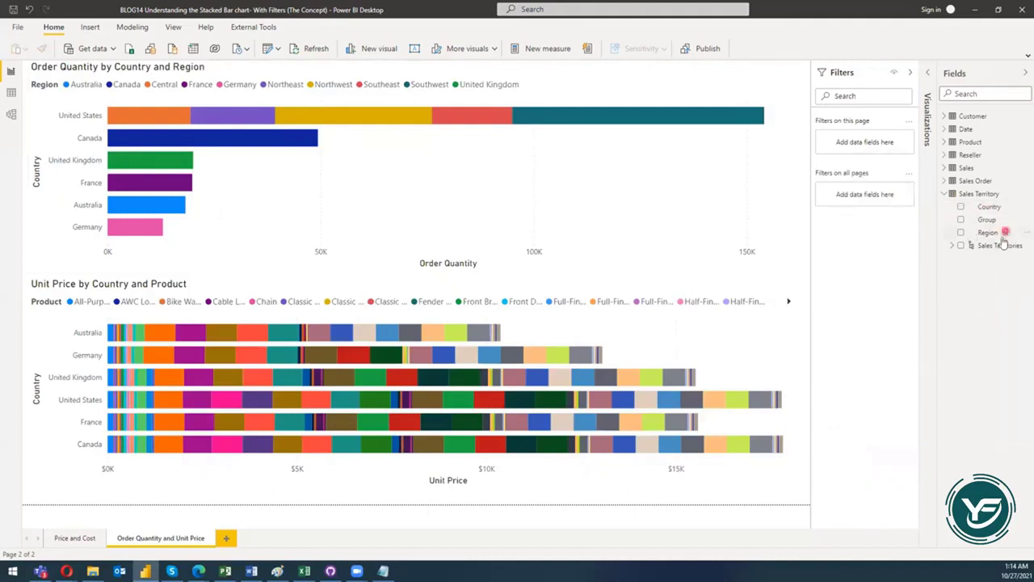
pyautogui.moveTo(989, 207); pyautogui.dragTo(875, 200)
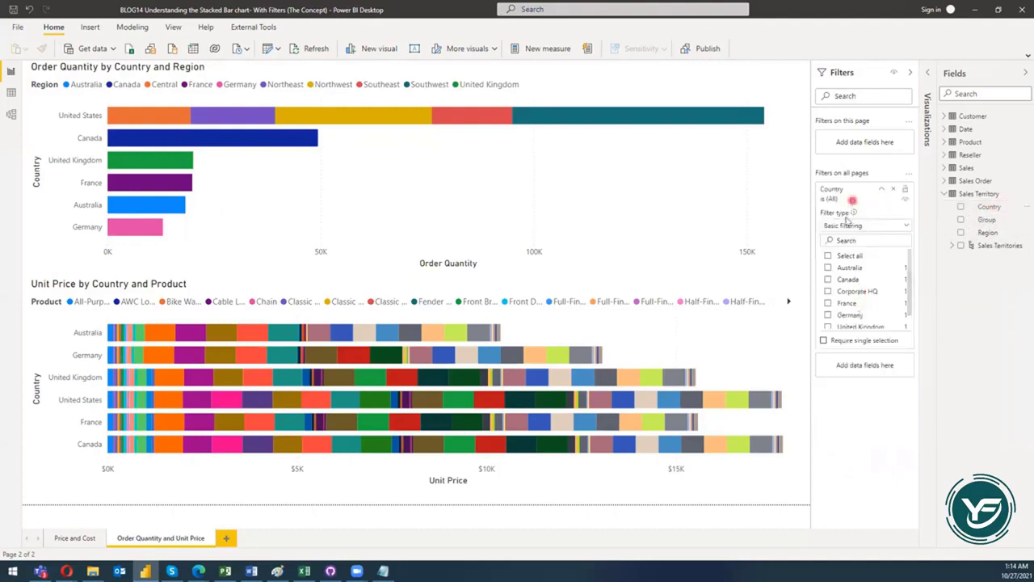
# Check the all-pages Country filter on the Price and Cost page.
pyautogui.click(561, 210)
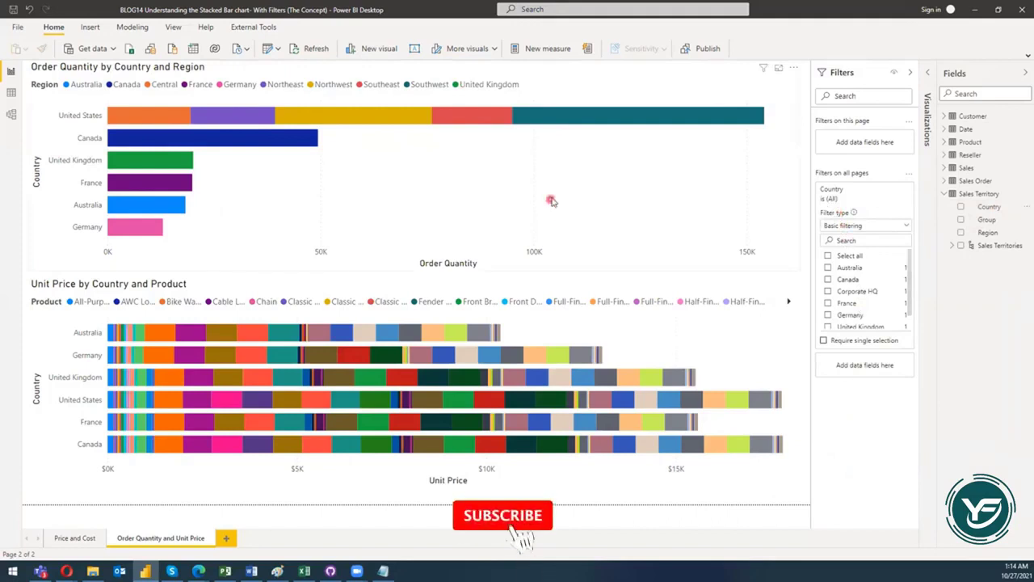
pyautogui.click(75, 538)
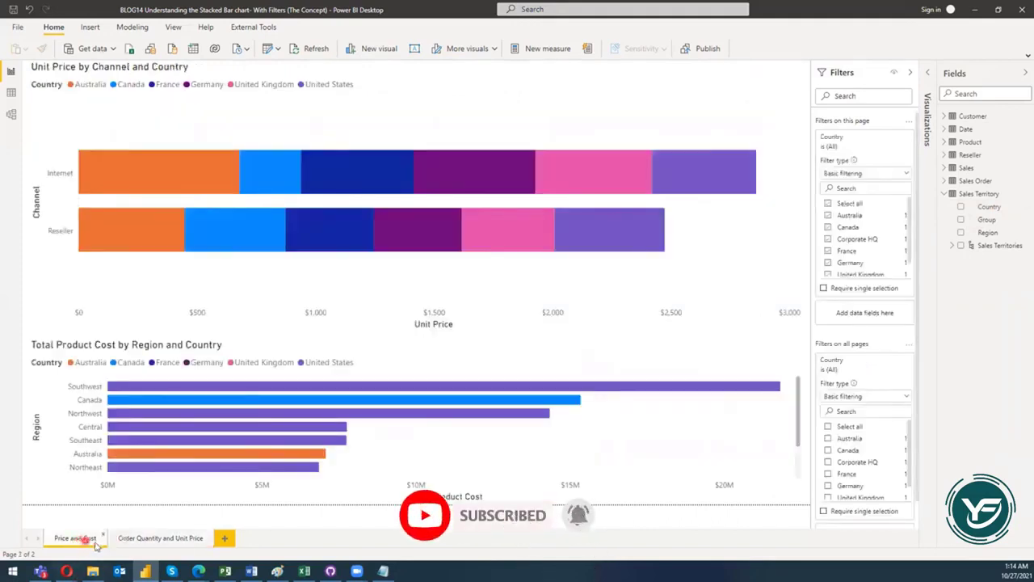
pyautogui.click(807, 212)
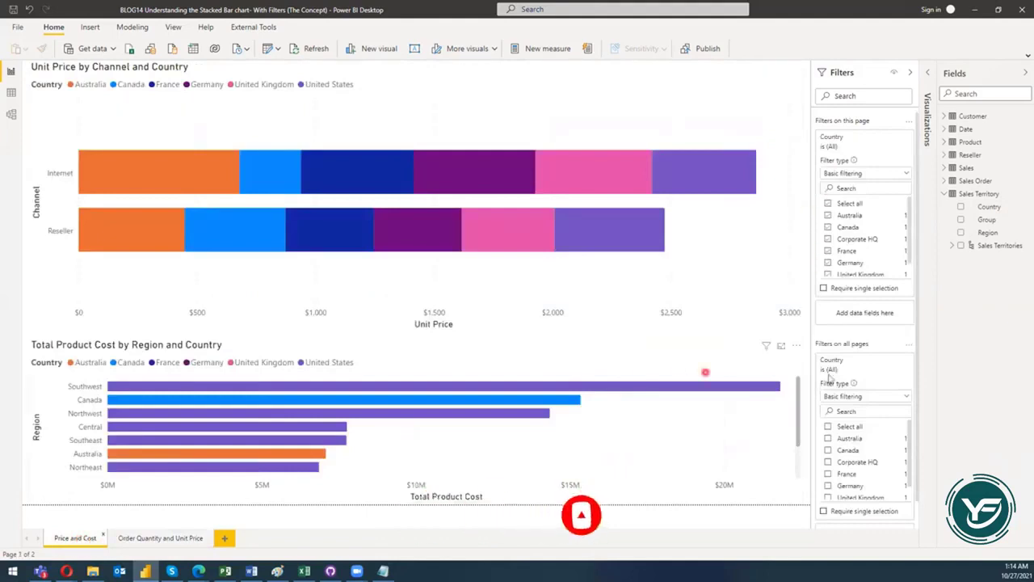
# Select all countries in the all-pages Country filter.
pyautogui.click(838, 426)
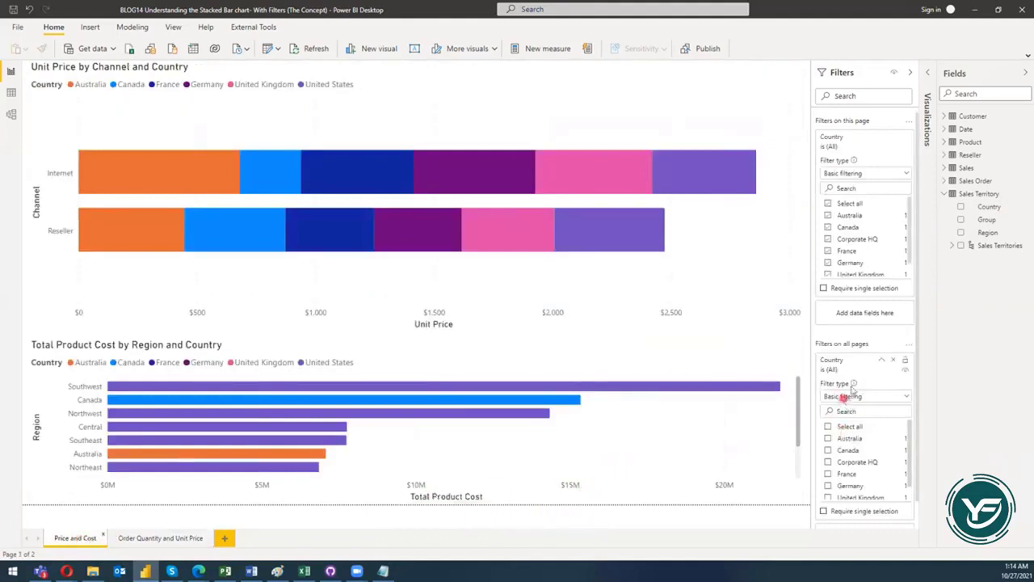
pyautogui.click(898, 360)
pyautogui.click(887, 82)
pyautogui.click(902, 348)
pyautogui.click(884, 325)
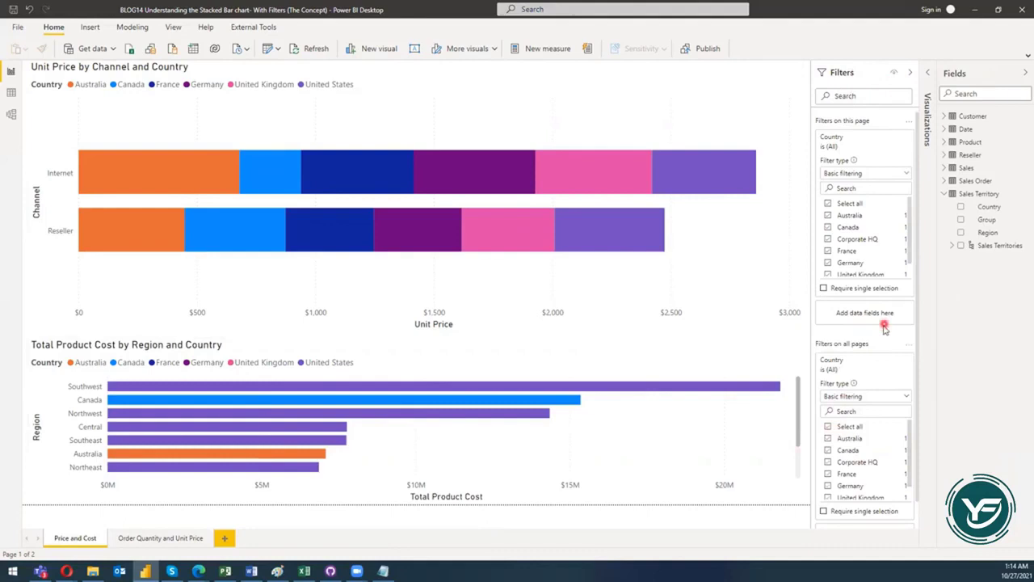
# Inspect the filters of the Price and Cost charts, and check the all-pages Country filter on the Order Quantity and Unit Price page.
pyautogui.click(608, 375)
pyautogui.click(685, 254)
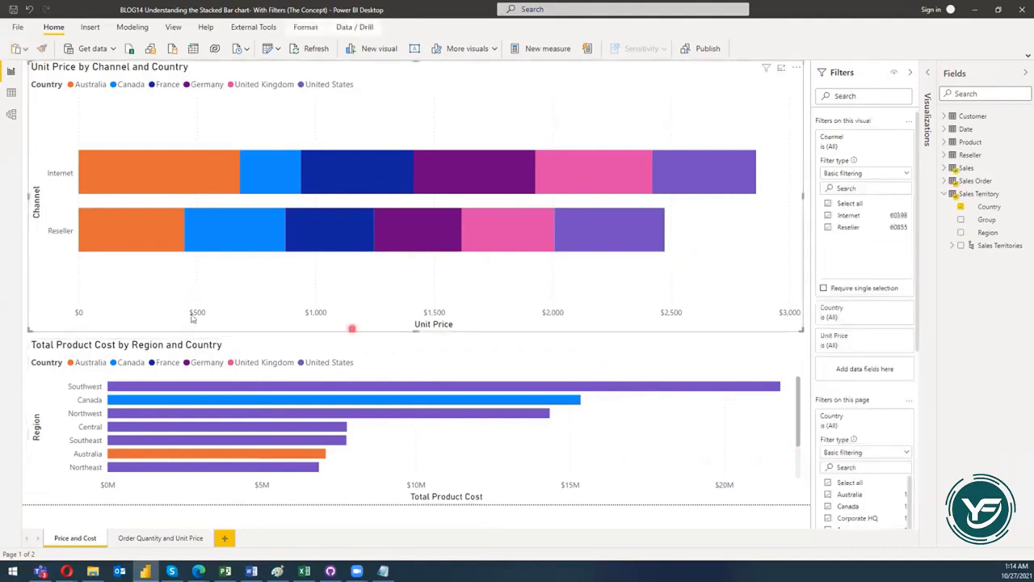
pyautogui.click(160, 538)
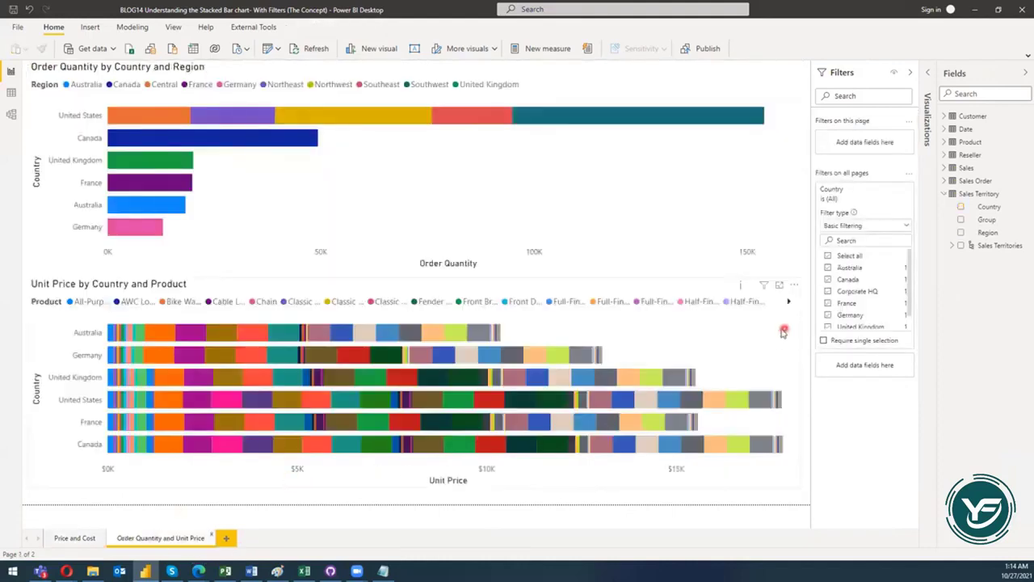
pyautogui.click(707, 342)
# Restrict the all-pages Country filter to Australia and check its effect on the charts of the Price and Cost page.
pyautogui.click(828, 256)
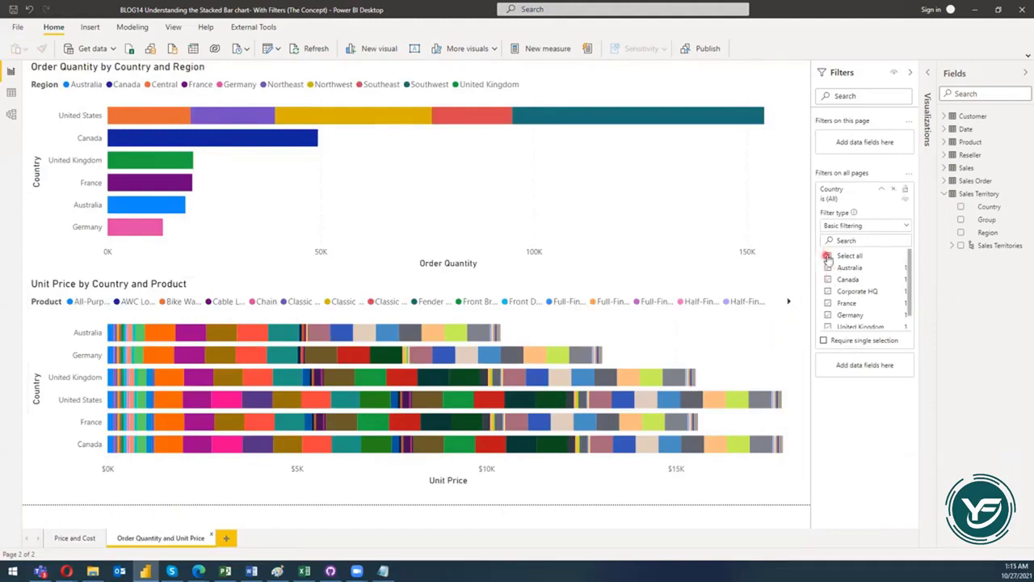
pyautogui.click(828, 269)
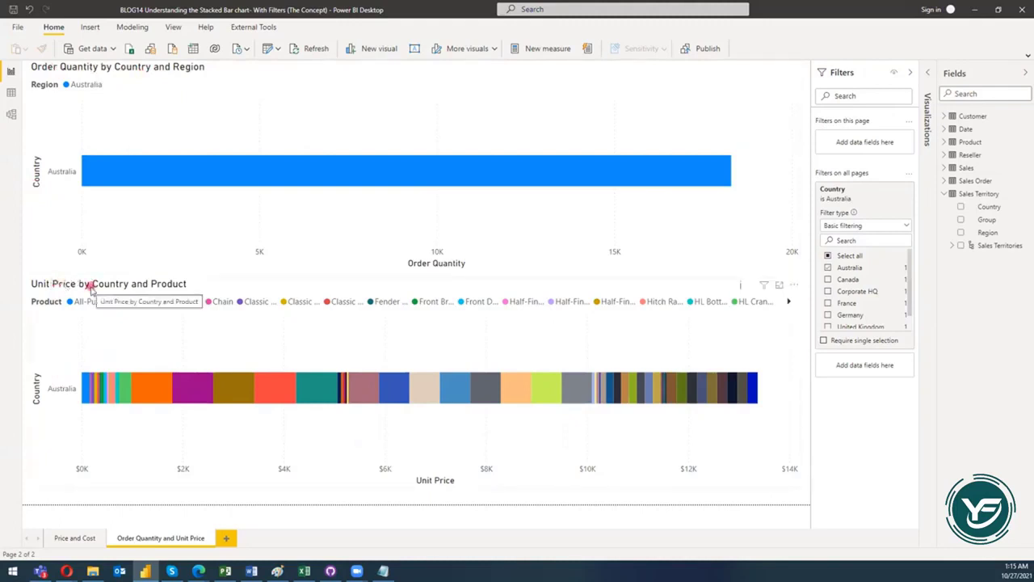
pyautogui.click(72, 539)
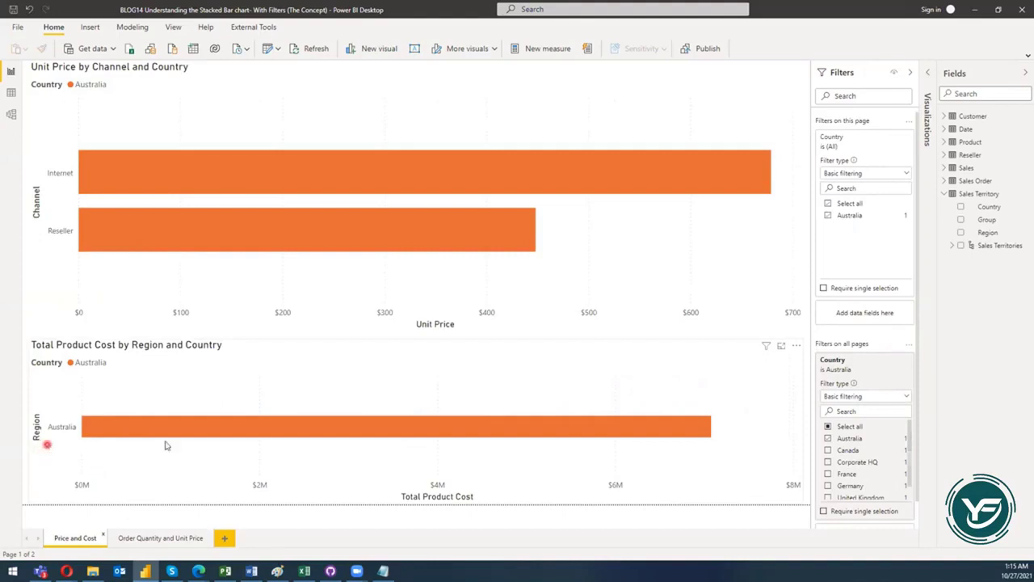
pyautogui.click(853, 438)
# Switch to the Opera browser and view the Blog 14 files in the PowerBIVisualization repository on GitHub.
pyautogui.moveTo(2, 36); pyautogui.dragTo(382, 62)
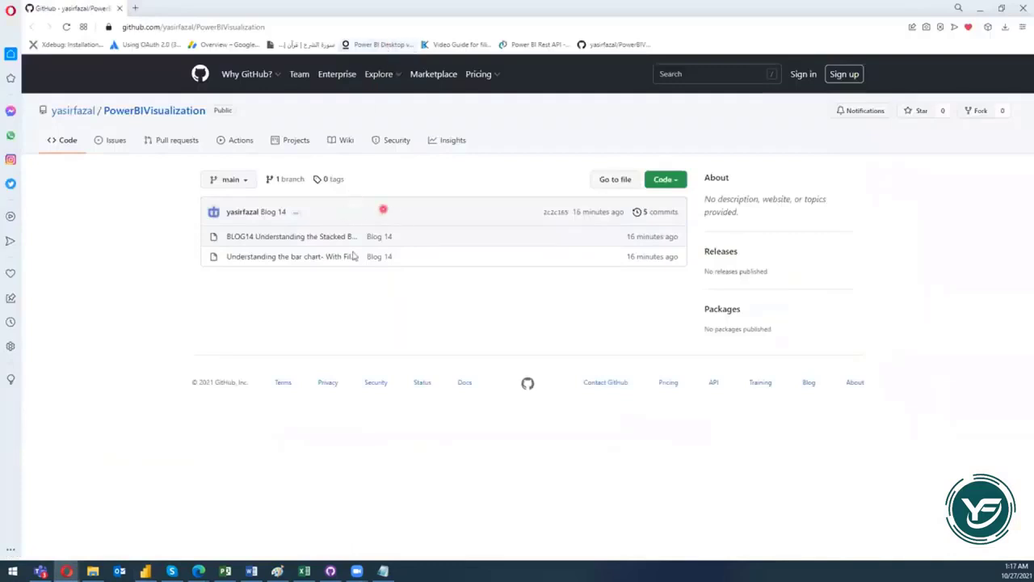